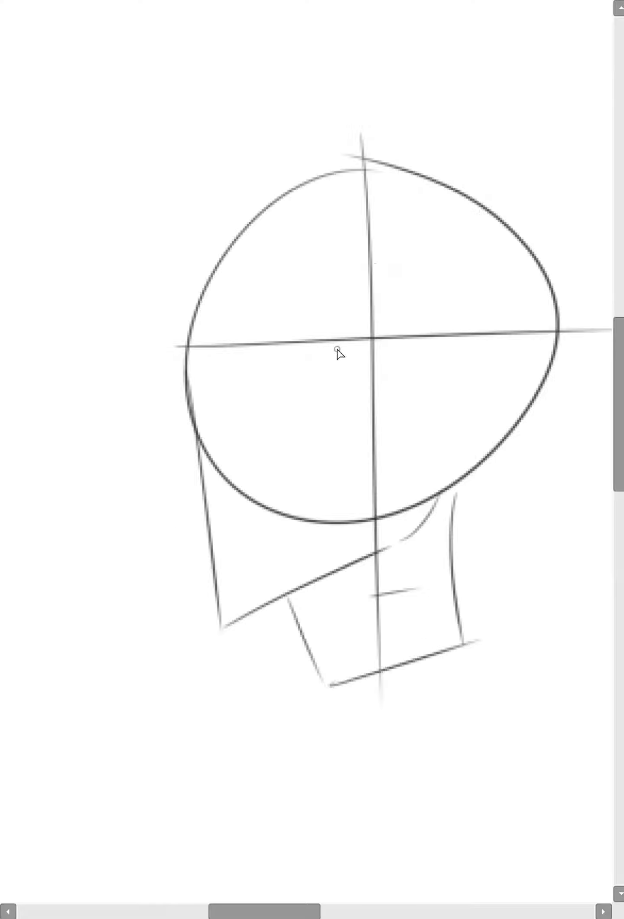
Step: Undo the jaw, face and neck strokes, keeping only the head circle with its vertical and horizontal axes
key(ctrl+z)
key(ctrl+z)
key(ctrl+z)
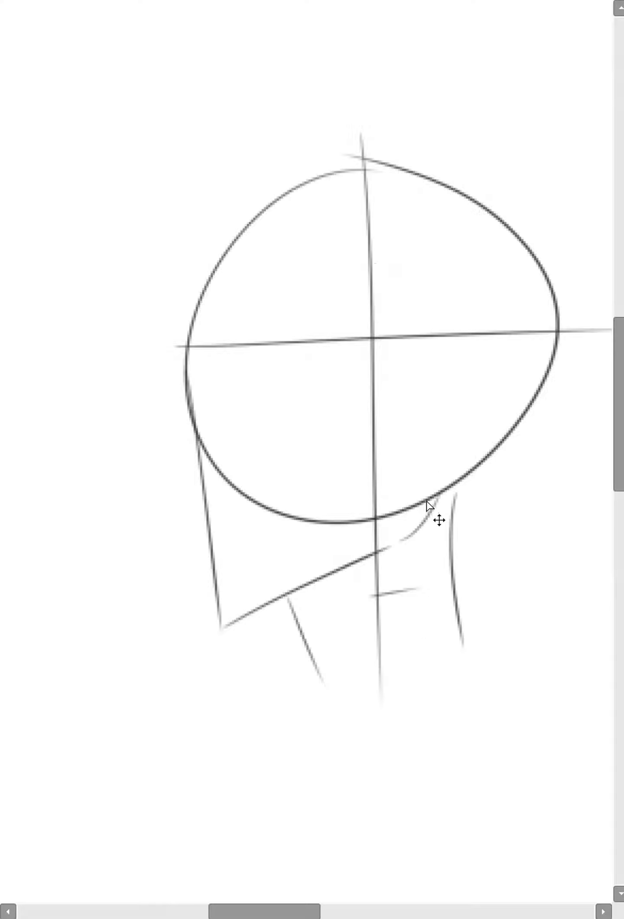
key(ctrl+plus)
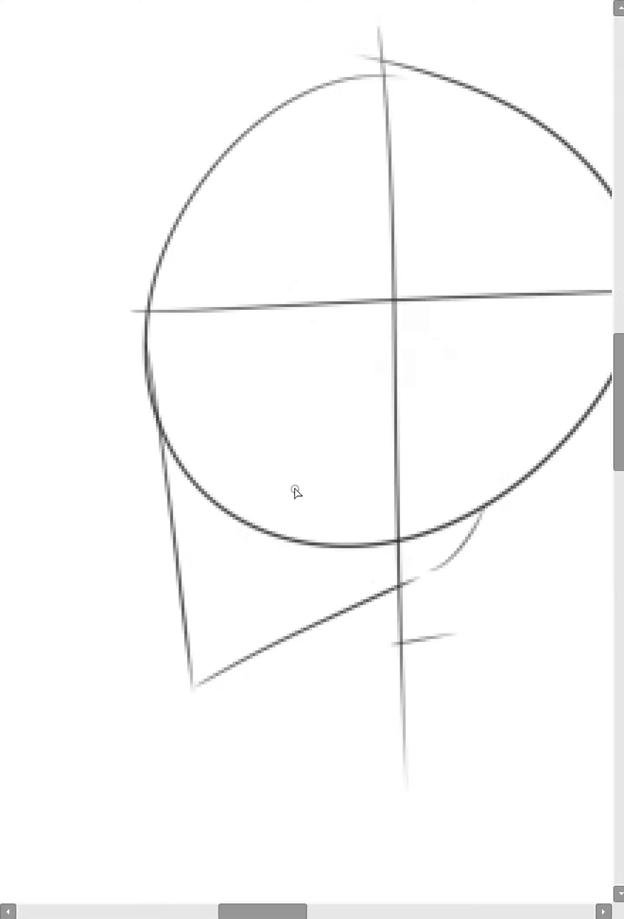
key(ctrl+z)
key(ctrl+z)
key(ctrl+z)
key(ctrl+z)
mouse_move(196, 456)
mouse_down()
mouse_move(208, 423)
mouse_move(201, 410)
mouse_up()
key(ctrl+minus)
drag(216, 349, 210, 349)
key(ctrl+plus)
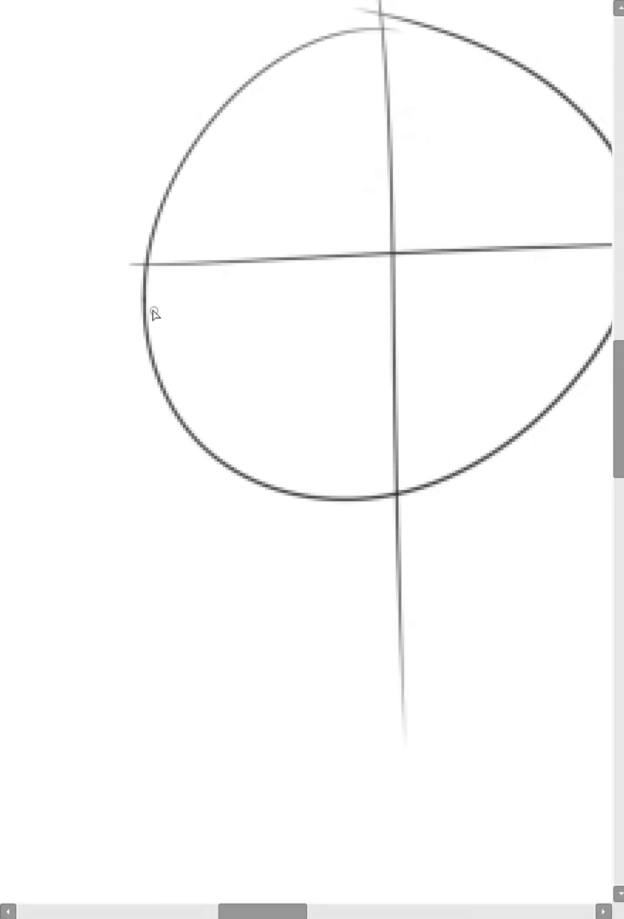
drag(145, 300, 226, 642)
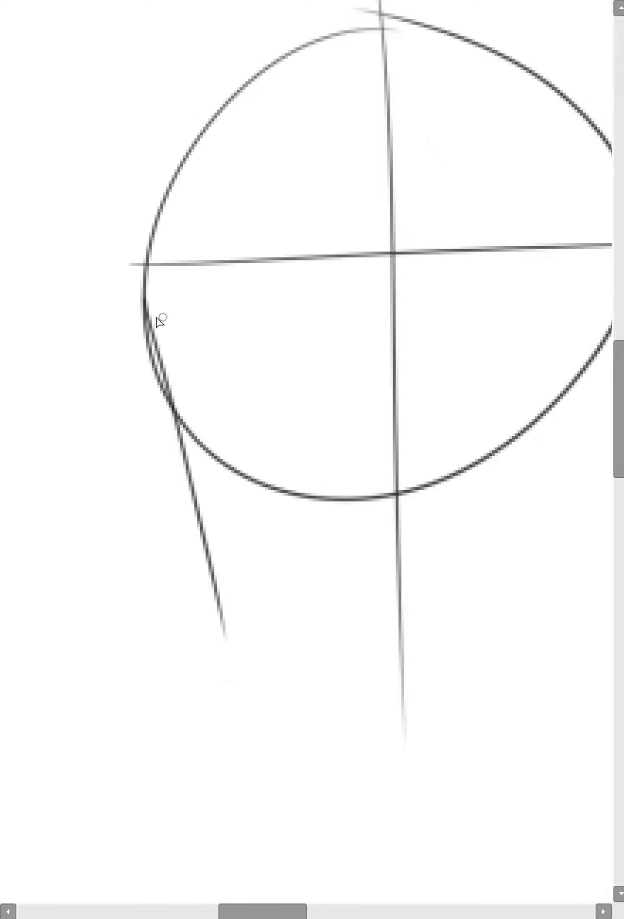
mouse_move(142, 319)
mouse_down()
mouse_move(83, 442)
mouse_move(131, 487)
mouse_move(220, 644)
mouse_up()
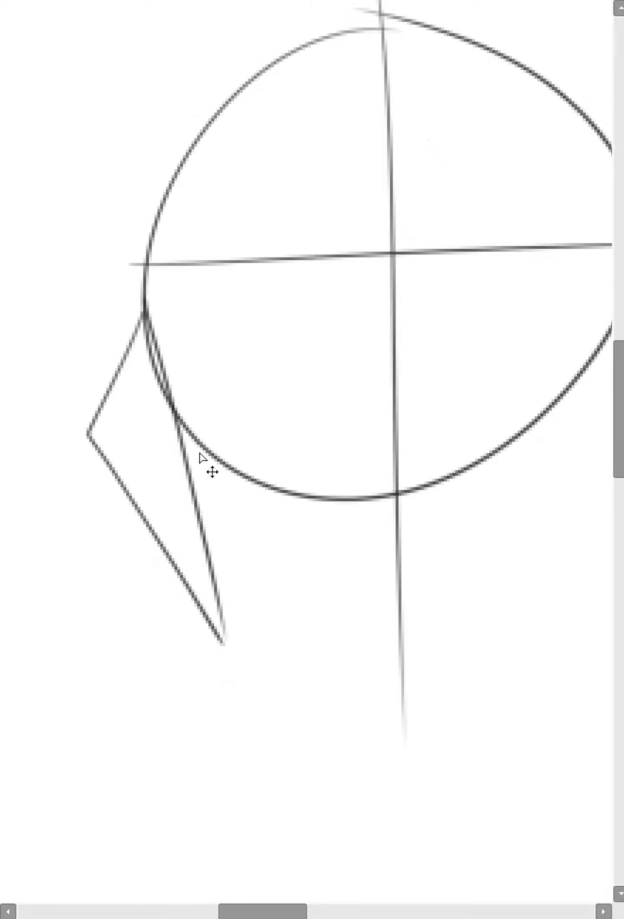
key(ctrl+z)
key(ctrl+z)
Step: Sketch a slanted face line from the circle's front edge, a jaw line rising to the vertical axis, and front and back neck lines
mouse_move(145, 321)
mouse_down()
mouse_move(223, 640)
mouse_move(339, 596)
mouse_move(408, 559)
mouse_up()
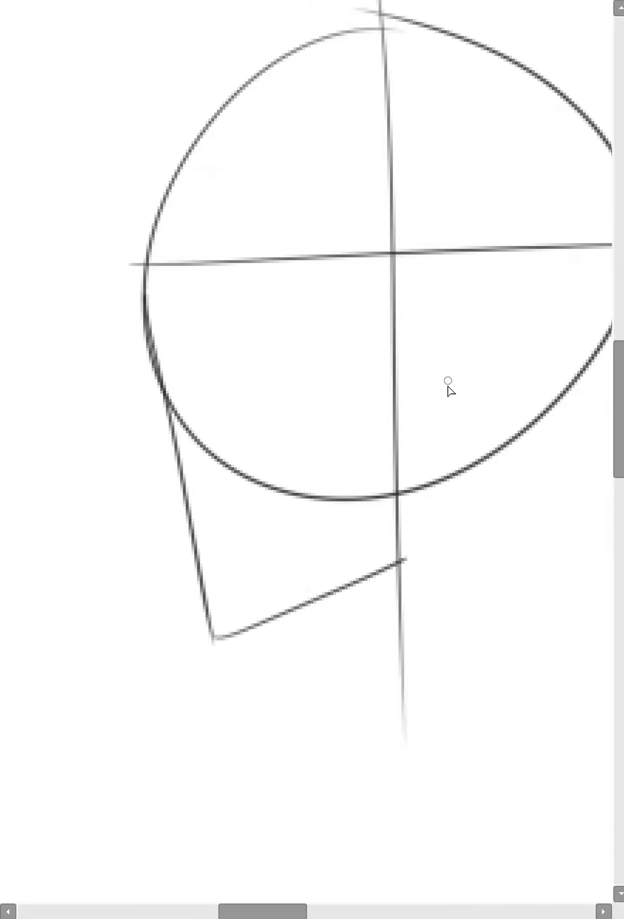
mouse_move(293, 548)
mouse_down()
mouse_move(260, 491)
mouse_move(299, 644)
mouse_up()
key(ctrl+minus)
drag(451, 532, 384, 524)
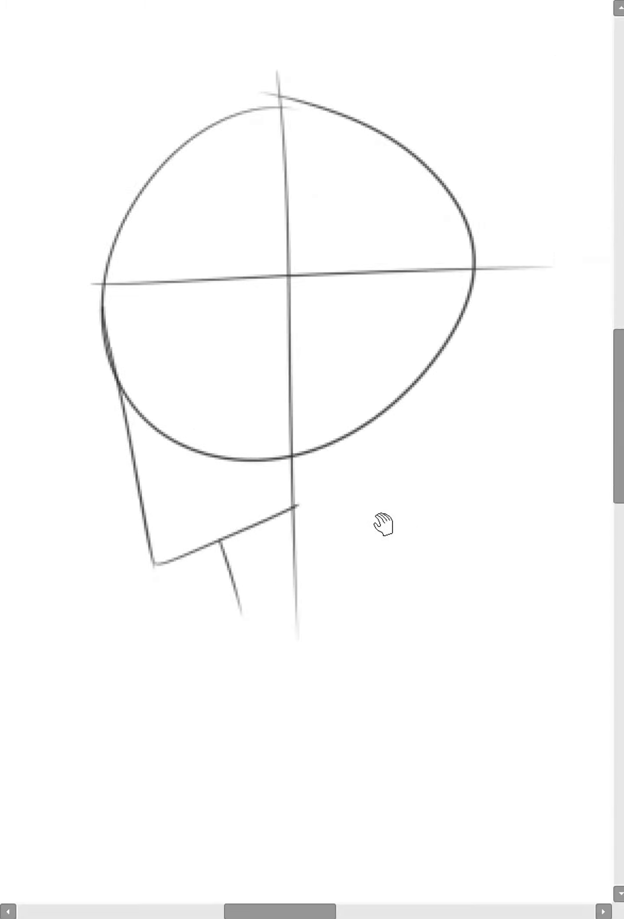
key(ctrl+z)
drag(234, 536, 271, 631)
drag(417, 458, 403, 609)
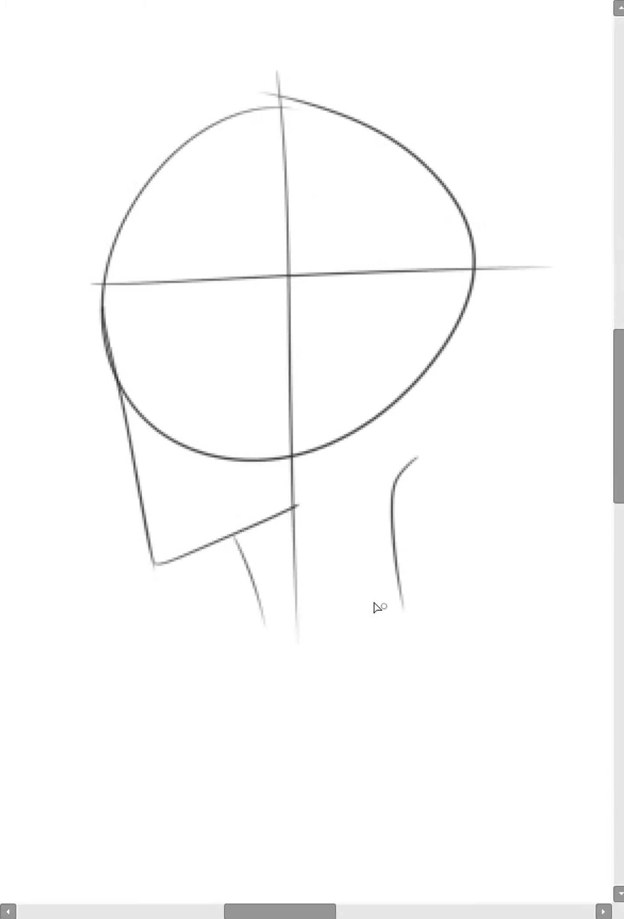
Step: Over the lightened sketch, draw the blue face profile from the brow out to the nose tip and straight back to the chin
key(ctrl+plus)
mouse_move(121, 542)
mouse_down()
mouse_move(248, 537)
mouse_move(220, 582)
mouse_up()
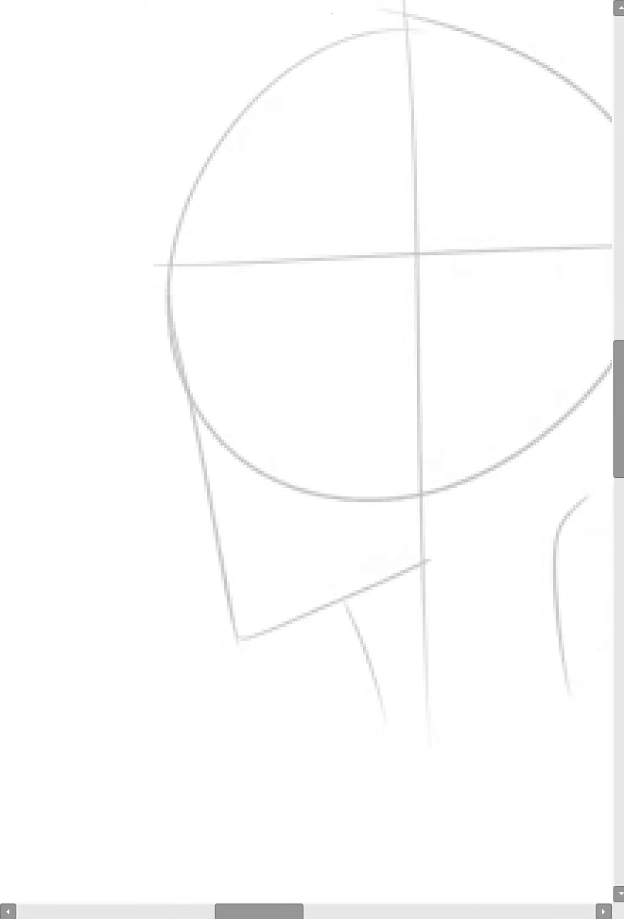
scroll(246, 356, up, 2)
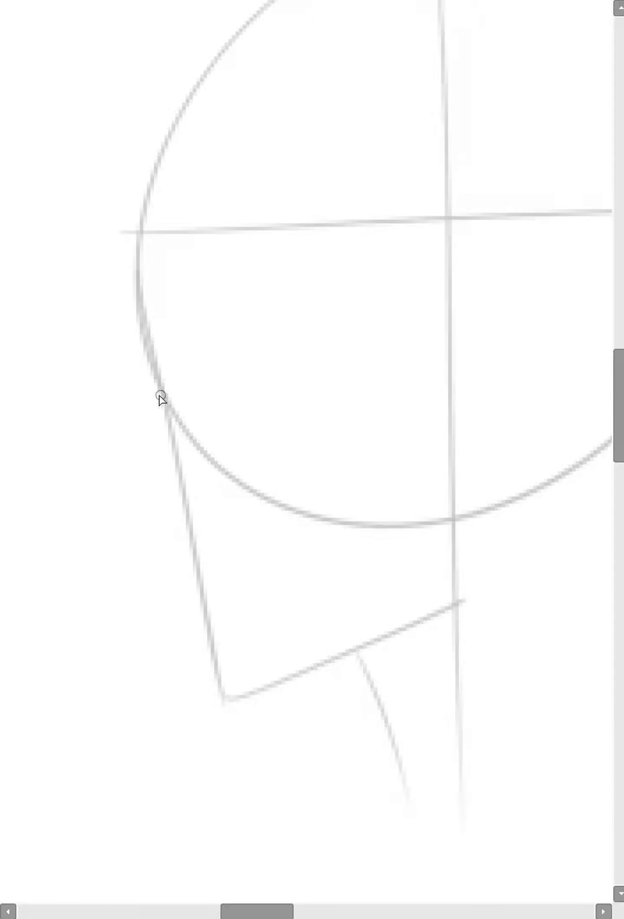
mouse_move(160, 388)
mouse_down()
mouse_move(140, 458)
mouse_move(153, 423)
mouse_move(107, 473)
mouse_up()
key(ctrl+z)
key(ctrl+z)
mouse_move(161, 394)
mouse_down()
mouse_move(110, 483)
mouse_move(227, 665)
mouse_move(229, 688)
mouse_up()
key(ctrl+z)
mouse_move(111, 482)
mouse_down()
mouse_move(188, 591)
mouse_move(201, 600)
mouse_move(216, 682)
mouse_move(232, 710)
mouse_move(231, 692)
mouse_up()
key(ctrl+z)
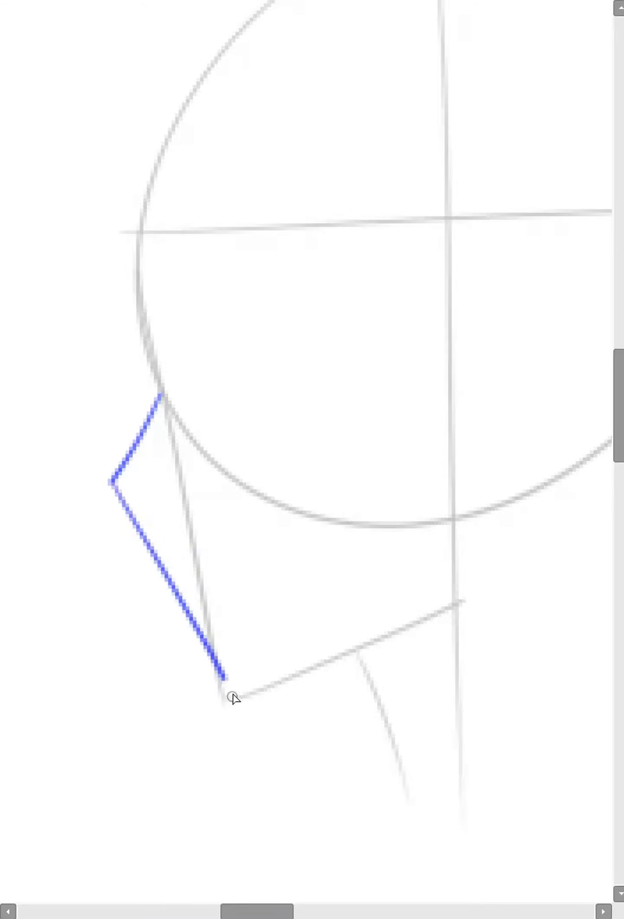
Step: Outline the head in blue from the brow over the forehead and crown, down the back of the skull to the nape
scroll(361, 437, down, 2)
key(ctrl+plus)
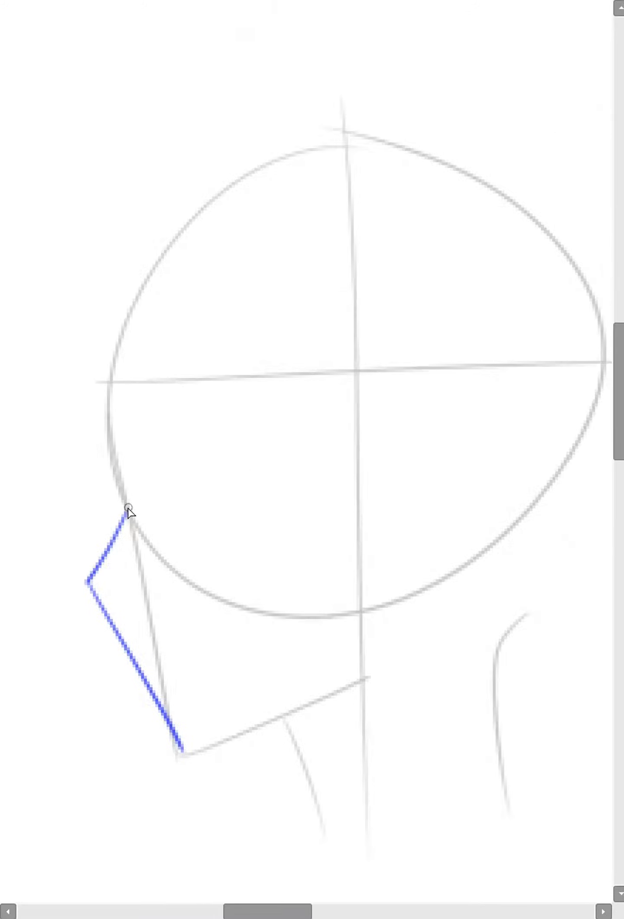
drag(128, 507, 114, 275)
key(ctrl+z)
mouse_move(128, 505)
mouse_down()
mouse_move(141, 246)
mouse_move(380, 144)
mouse_move(530, 262)
mouse_move(550, 498)
mouse_move(496, 649)
mouse_move(507, 723)
mouse_move(531, 775)
mouse_up()
scroll(472, 589, right, 2)
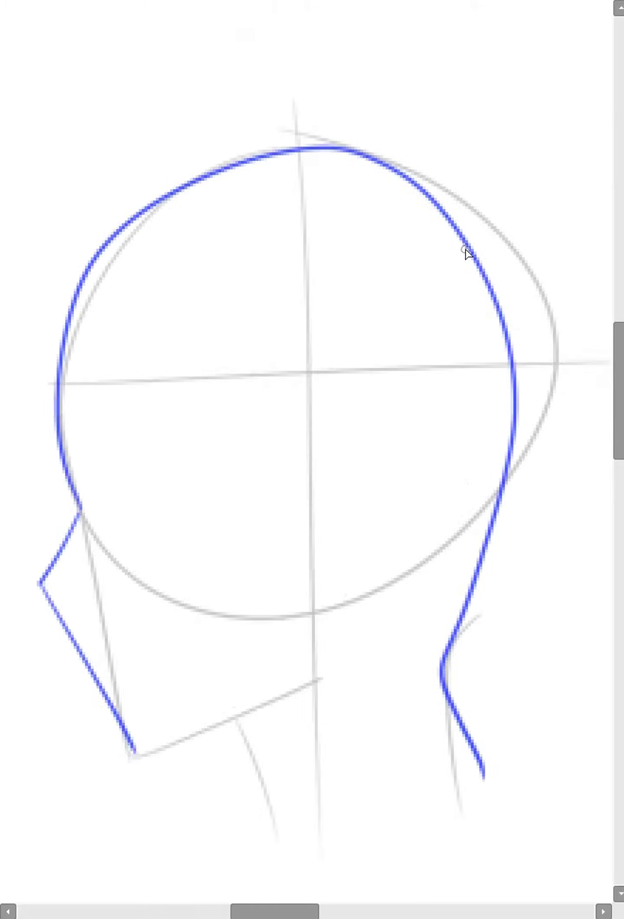
mouse_move(478, 251)
mouse_down()
mouse_move(420, 723)
mouse_move(504, 826)
mouse_up()
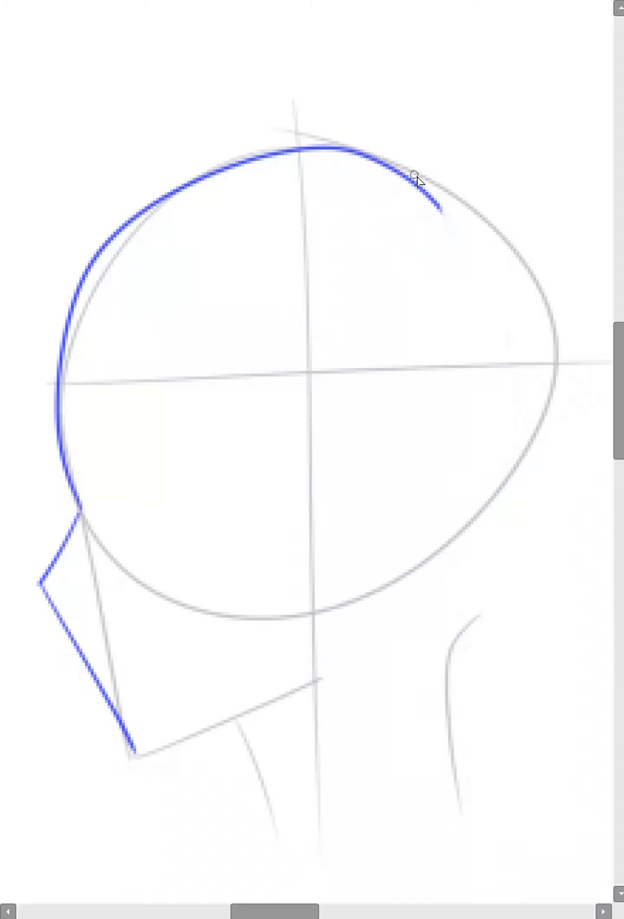
mouse_move(417, 178)
mouse_down()
mouse_move(511, 306)
mouse_move(532, 467)
mouse_move(493, 576)
mouse_move(425, 662)
mouse_move(432, 721)
mouse_move(495, 805)
mouse_up()
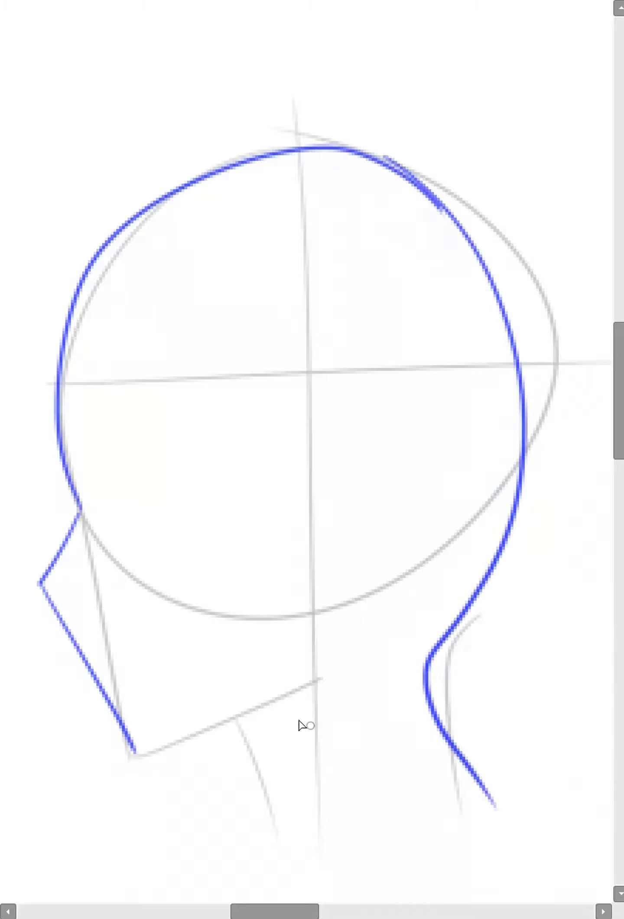
Step: Draw the jaw, front of the neck and neck base in blue, and erase the nape line below the base
drag(273, 651, 312, 491)
drag(172, 596, 319, 551)
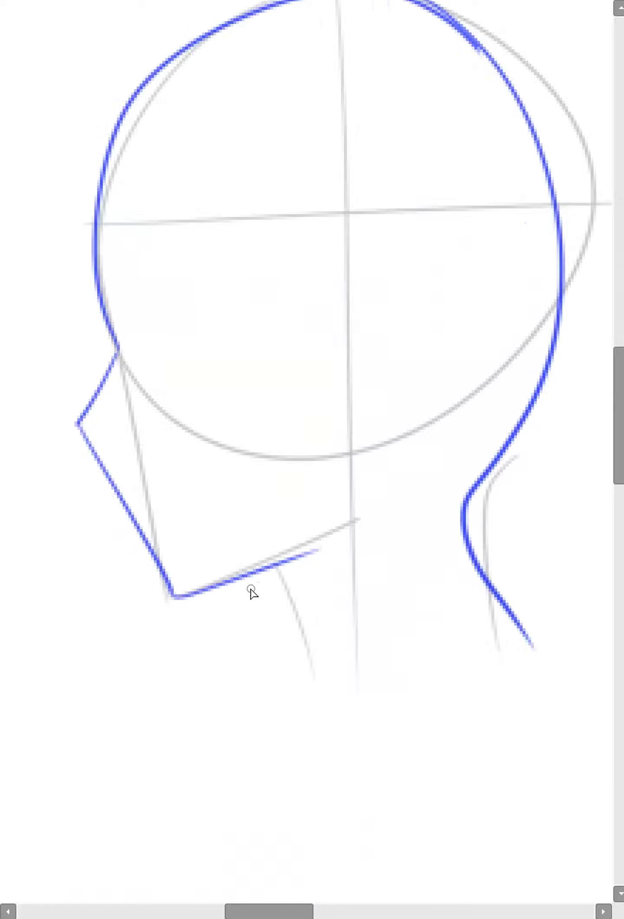
mouse_move(251, 578)
mouse_down()
mouse_move(287, 670)
mouse_move(487, 608)
mouse_move(513, 591)
mouse_move(488, 672)
mouse_up()
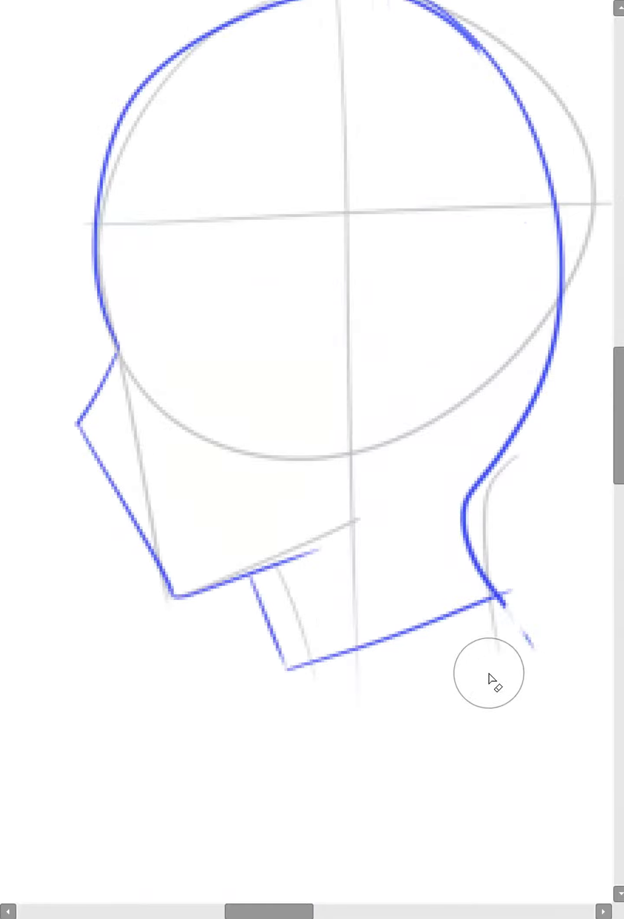
drag(518, 583, 500, 646)
Step: Redraw the jaw line at a steeper upward angle and extend the front neck line to meet it
key(ctrl+minus)
mouse_move(316, 576)
mouse_down()
mouse_move(352, 577)
mouse_move(230, 611)
mouse_move(375, 513)
mouse_up()
key(ctrl+plus)
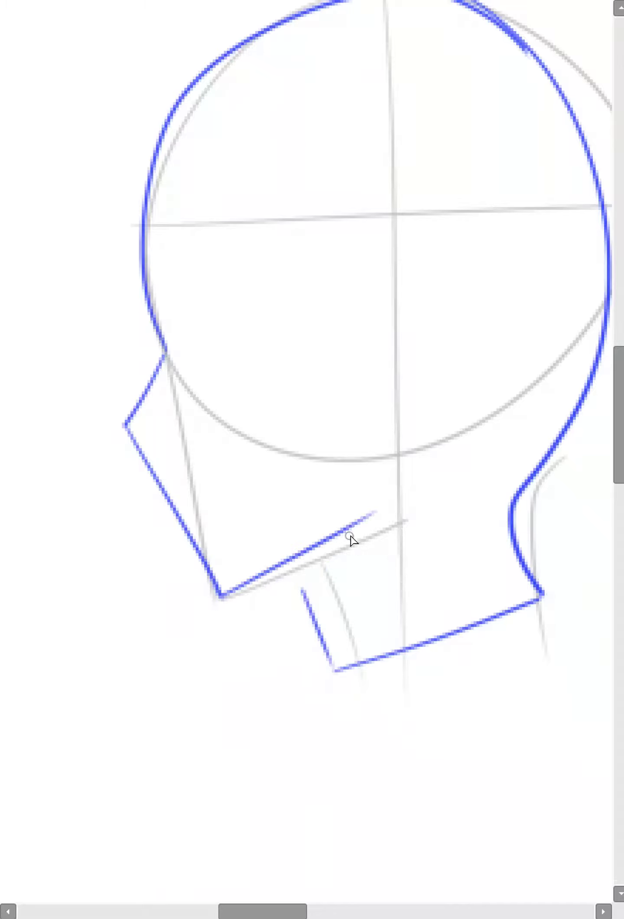
key(e)
key(b)
mouse_move(297, 583)
mouse_down()
mouse_move(335, 697)
mouse_move(341, 673)
mouse_up()
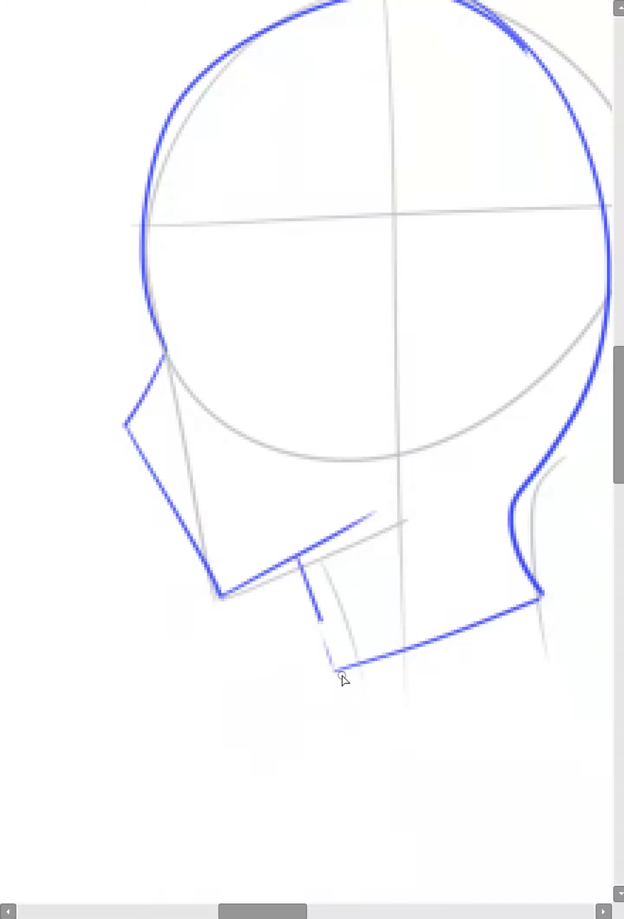
key(ctrl+z)
drag(294, 560, 335, 672)
Step: Erase the back of the head outline and redraw it as a fuller curve, reaching the construction shape's rear edge
key(ctrl+minus)
key(ctrl+minus)
drag(420, 461, 401, 550)
key(ctrl+plus)
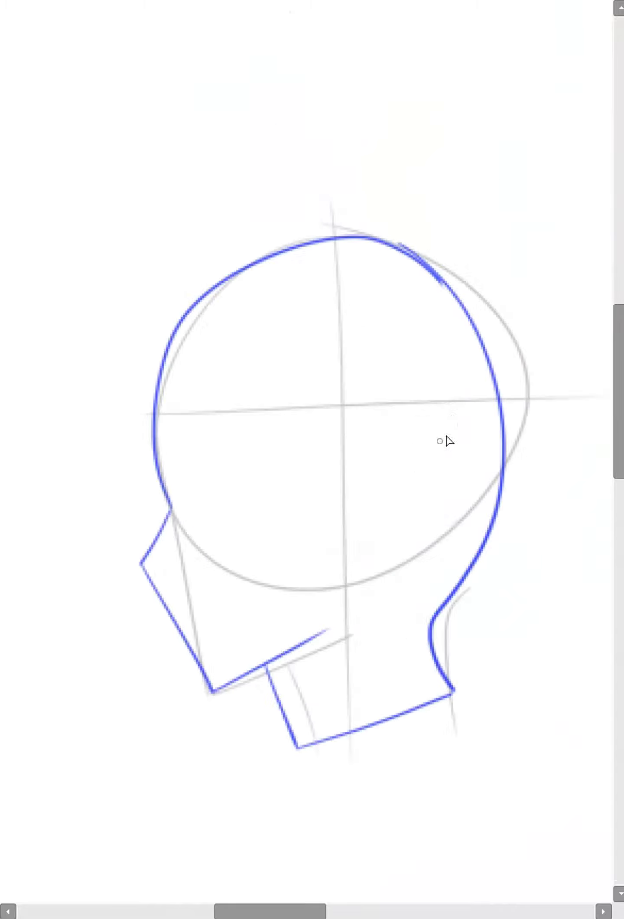
key(e)
drag(464, 299, 504, 544)
key(b)
mouse_move(377, 234)
mouse_down()
mouse_move(521, 333)
mouse_move(521, 381)
mouse_move(455, 263)
mouse_move(531, 392)
mouse_move(526, 499)
mouse_move(483, 563)
mouse_up()
key(ctrl+z)
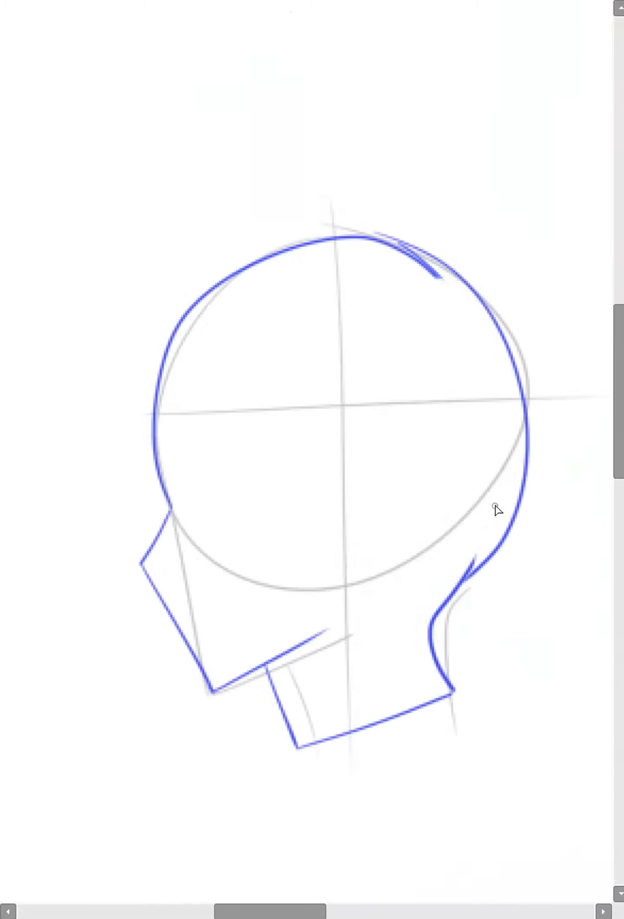
Step: Duplicate the blue head outline and move the copy up and to the left, clear of the construction sketch
key(ctrl+minus)
drag(378, 464, 423, 476)
drag(320, 517, 363, 652)
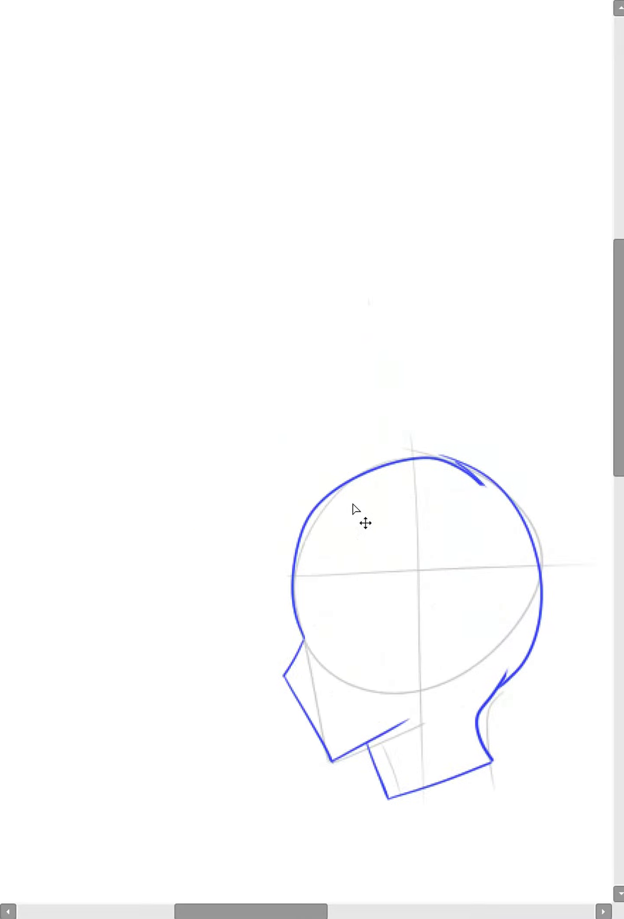
key(ctrl+t)
drag(405, 582, 221, 227)
drag(250, 345, 330, 446)
key(Return)
key(ctrl+plus)
drag(456, 620, 343, 430)
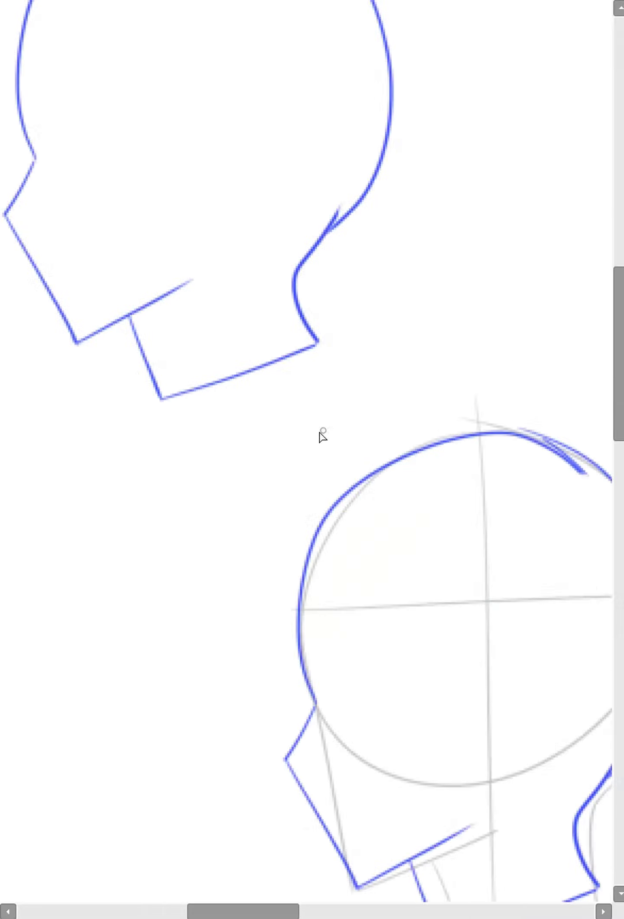
drag(243, 447, 263, 609)
drag(117, 402, 201, 497)
drag(149, 430, 141, 507)
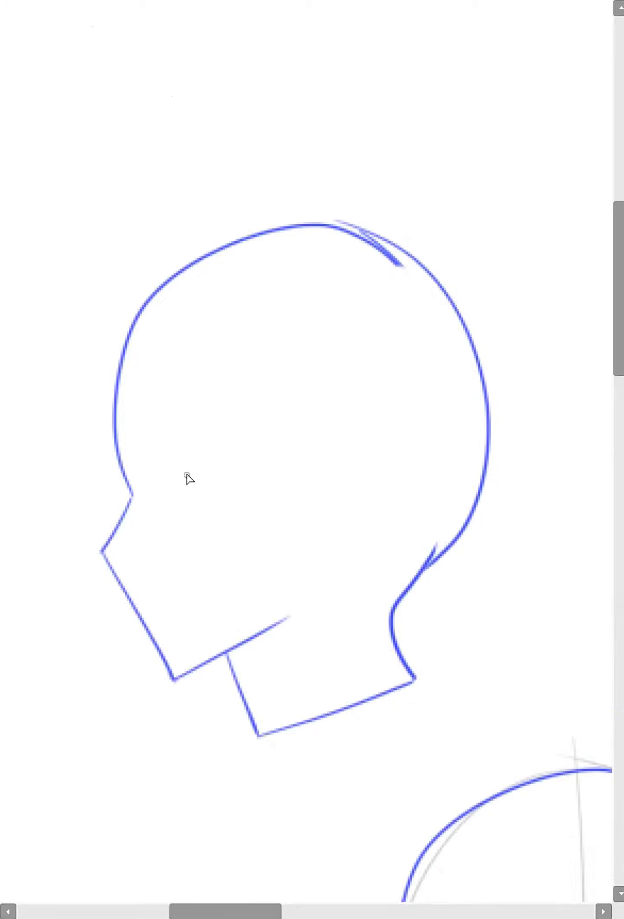
key(ctrl+plus)
key(ctrl+plus)
drag(104, 522, 177, 503)
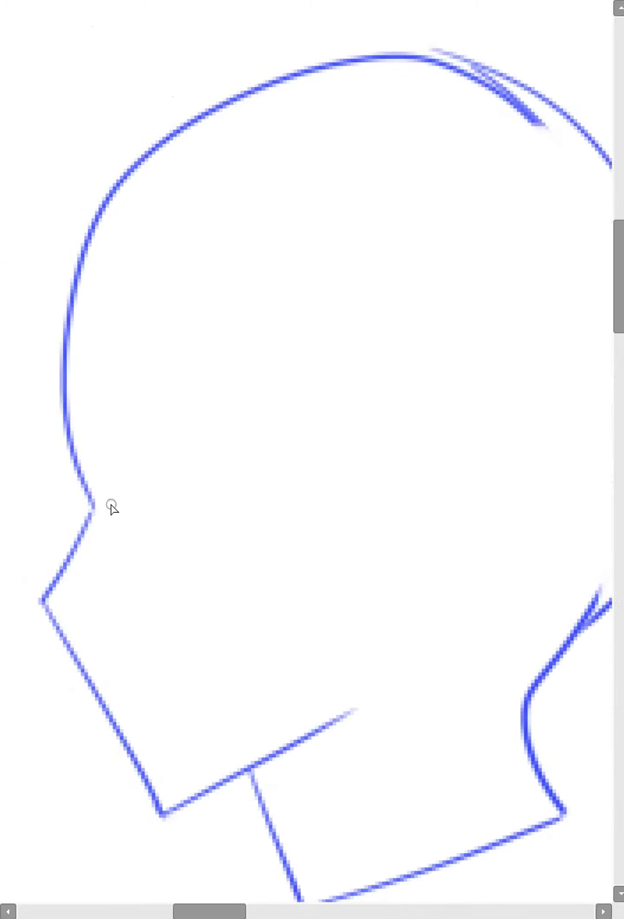
drag(100, 501, 331, 477)
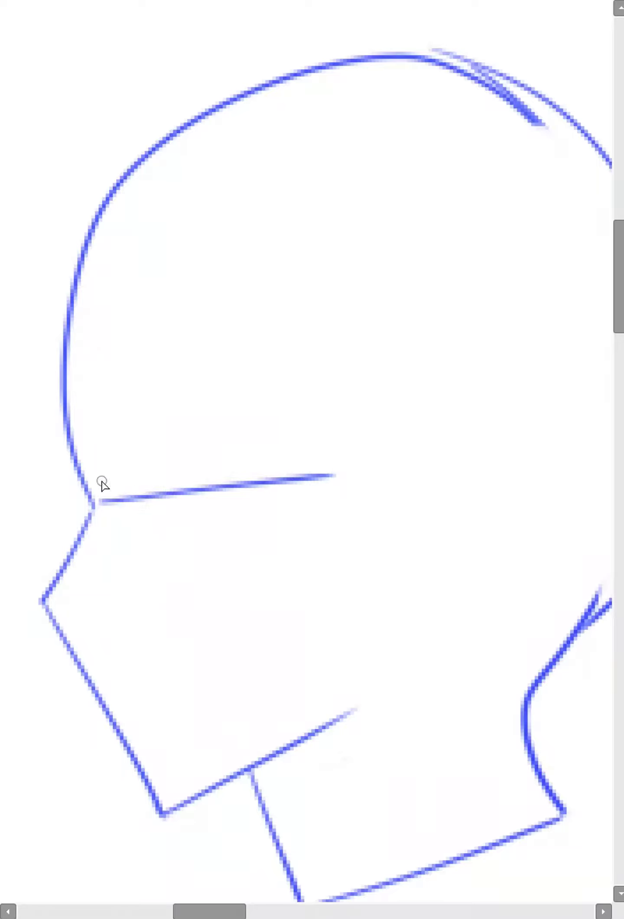
drag(84, 469, 420, 435)
key(ctrl+z)
key(ctrl+z)
mouse_move(120, 478)
mouse_down()
mouse_move(219, 456)
mouse_move(157, 537)
mouse_up()
key(ctrl+z)
key(ctrl+z)
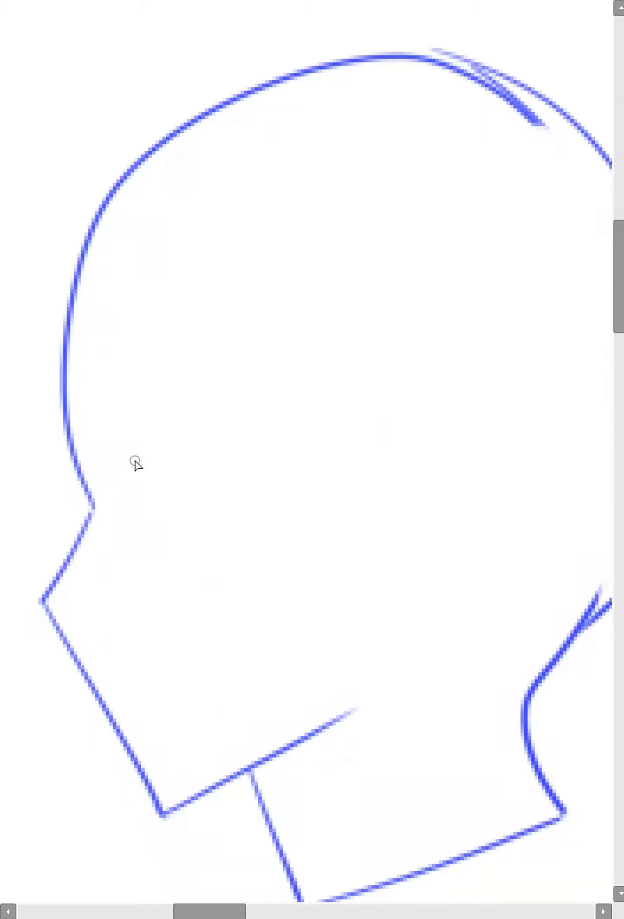
Step: Draw a triangular eye with an eyebrow above it behind the nose bridge, and a pointed ear with inner folds on the copied head
mouse_move(129, 461)
mouse_down()
mouse_move(198, 452)
mouse_move(153, 541)
mouse_move(135, 504)
mouse_move(128, 442)
mouse_move(120, 445)
mouse_move(141, 426)
mouse_move(206, 420)
mouse_up()
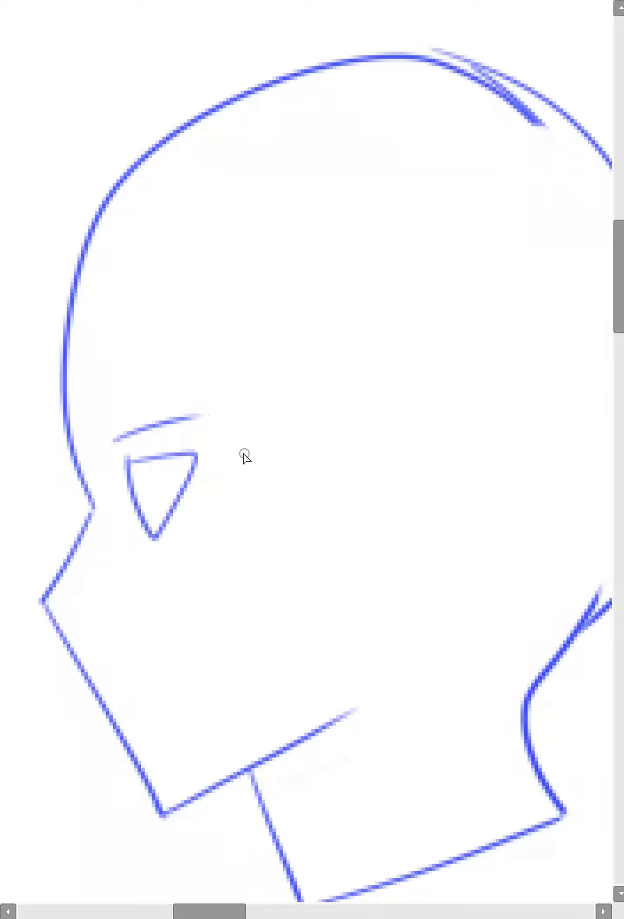
mouse_move(166, 453)
mouse_down()
mouse_move(500, 432)
mouse_move(484, 422)
mouse_move(513, 476)
mouse_move(452, 549)
mouse_move(413, 560)
mouse_up()
key(ctrl+z)
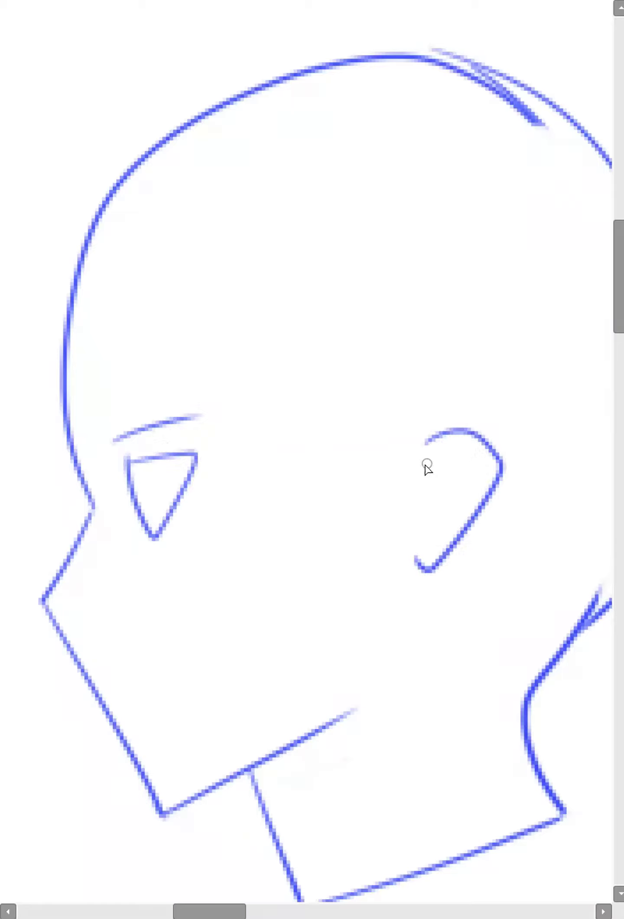
drag(427, 466, 468, 476)
key(ctrl+z)
key(ctrl+z)
mouse_move(421, 454)
mouse_down()
mouse_move(505, 428)
mouse_move(501, 466)
mouse_move(481, 521)
mouse_move(456, 536)
mouse_move(459, 524)
mouse_move(429, 567)
mouse_move(414, 536)
mouse_move(421, 477)
mouse_move(484, 454)
mouse_move(457, 465)
mouse_move(456, 445)
mouse_move(416, 525)
mouse_move(435, 480)
mouse_move(445, 523)
mouse_up()
key(ctrl+z)
Step: Draw a broken line from below the earlobe around the jaw corner toward the existing jaw line
mouse_move(412, 565)
mouse_down()
mouse_move(405, 655)
mouse_move(370, 689)
mouse_up()
scroll(228, 723, down, 2)
drag(256, 517, 289, 524)
scroll(441, 446, up, 1)
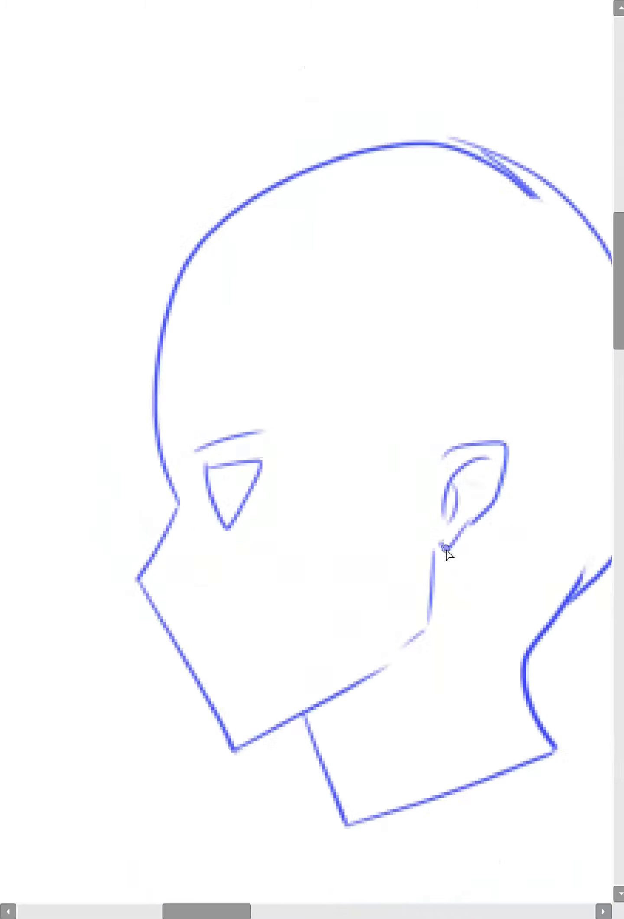
Step: Draw a small triangular open mouth between the nose and chin, narrowing toward the back of the jaw
drag(549, 595, 467, 568)
scroll(419, 552, down, 1)
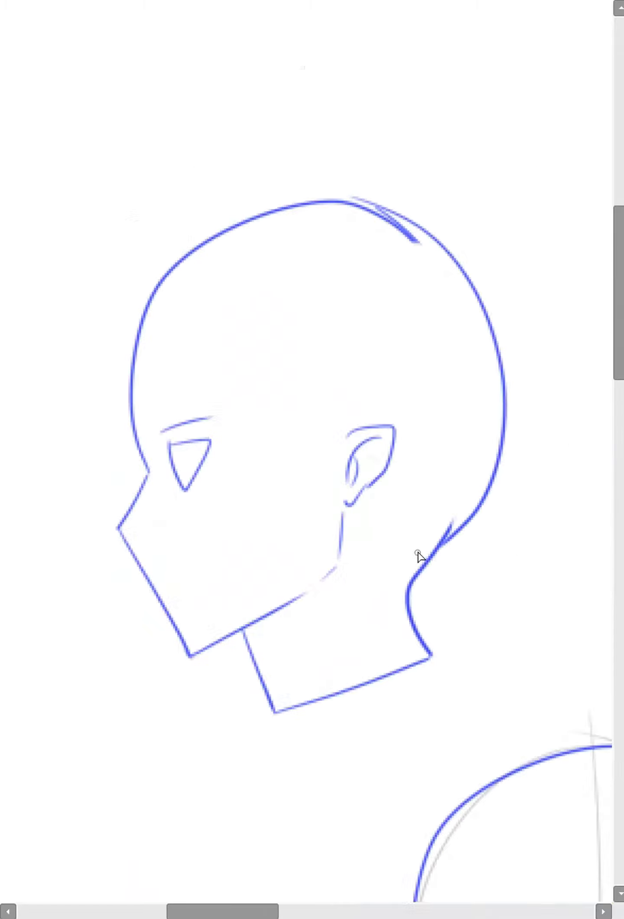
scroll(401, 521, up, 1)
drag(210, 508, 294, 501)
scroll(191, 527, up, 1)
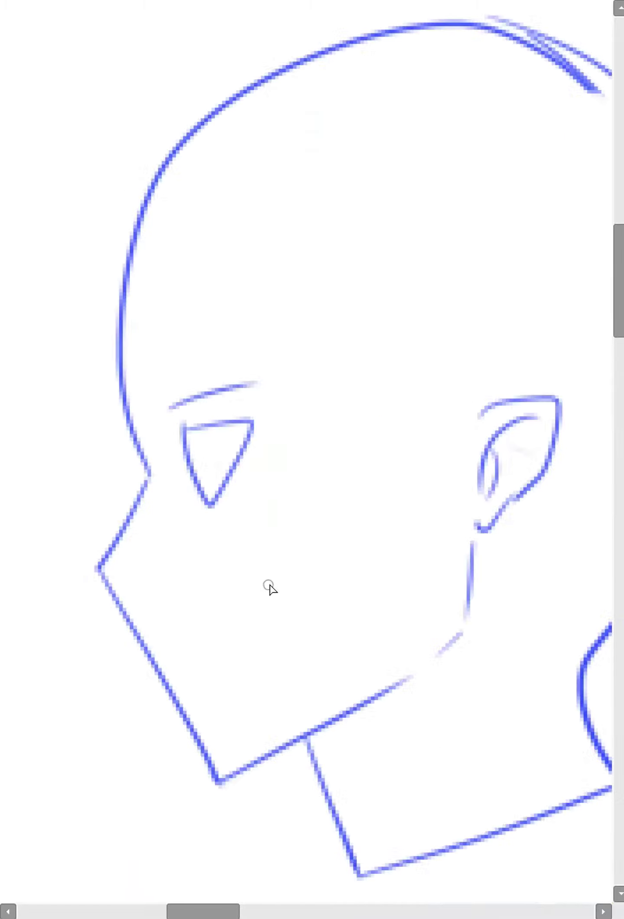
drag(237, 663, 192, 607)
mouse_move(147, 600)
mouse_down()
mouse_move(237, 583)
mouse_move(160, 635)
mouse_move(145, 603)
mouse_up()
key(ctrl+minus)
key(ctrl+minus)
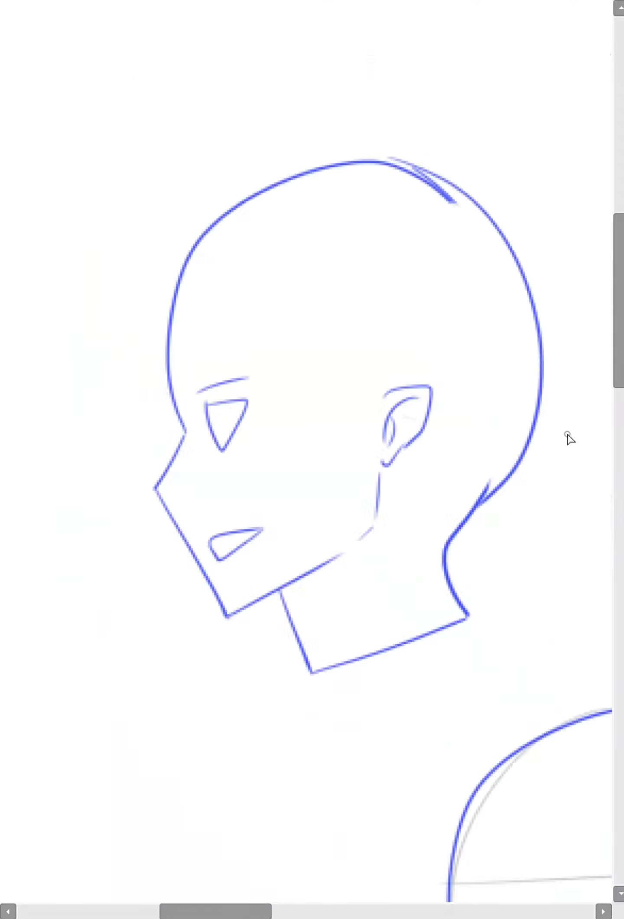
drag(363, 474, 358, 546)
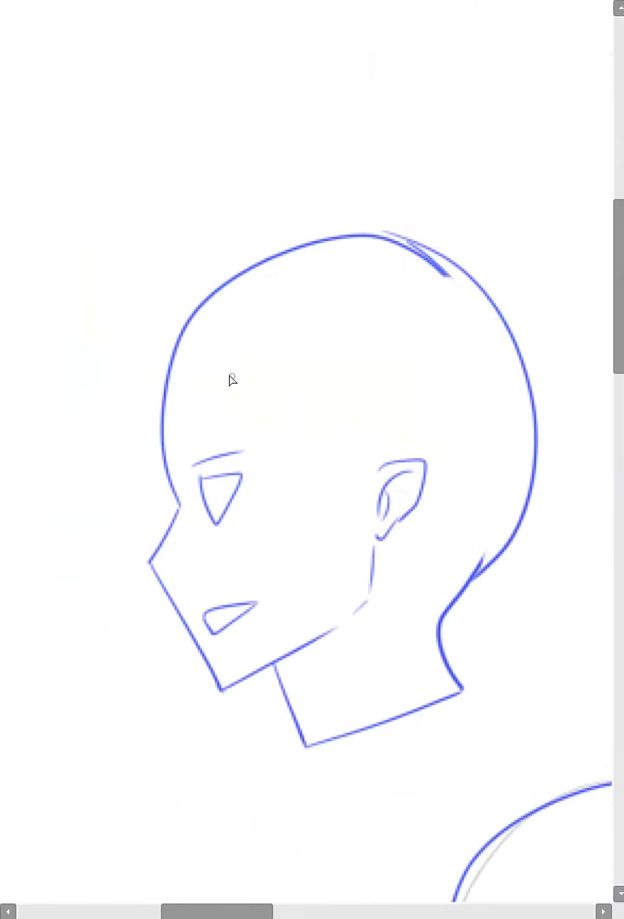
key(ctrl+plus)
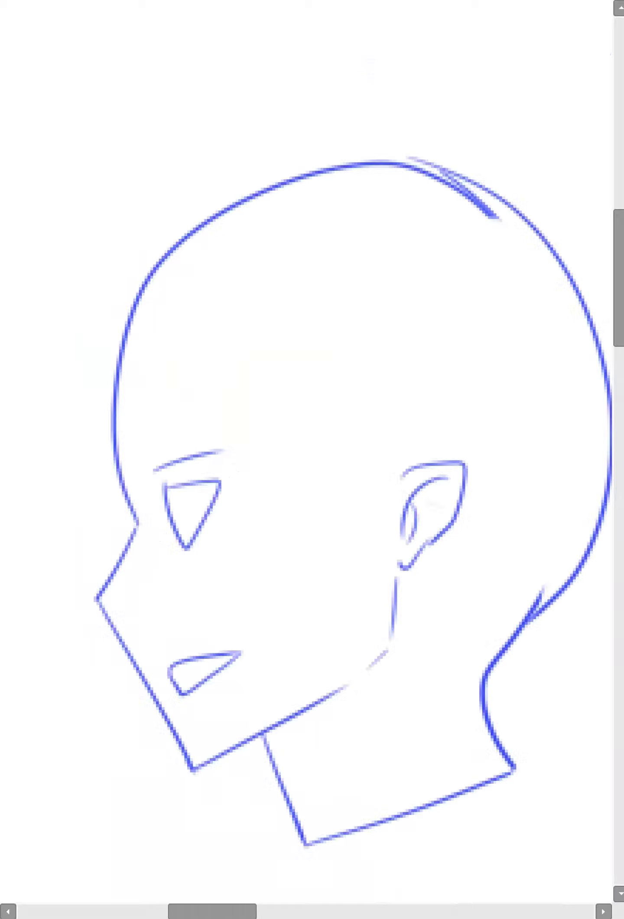
Step: Draw a curved red fringe contour in front of the forehead, with a short parallel strand near its lower end
mouse_move(210, 256)
mouse_down()
mouse_move(244, 257)
mouse_move(258, 276)
mouse_up()
drag(137, 262, 100, 488)
key(ctrl+z)
mouse_move(179, 253)
mouse_down()
mouse_move(67, 349)
mouse_move(109, 548)
mouse_up()
key(ctrl+z)
drag(184, 243, 115, 532)
drag(105, 455, 115, 525)
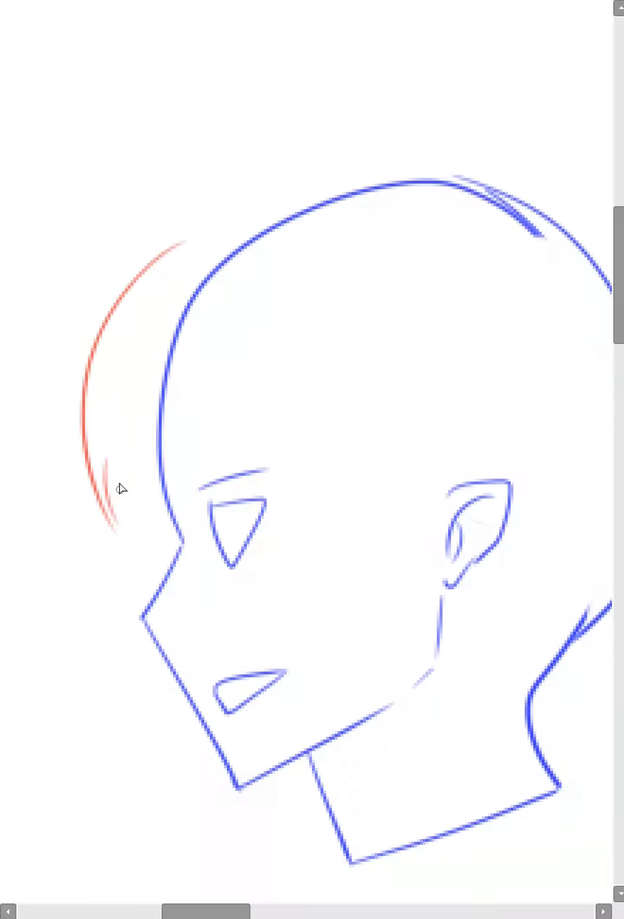
Step: Draw red bang strands over the forehead, tapering to points at the nose bridge and over the eye
mouse_move(118, 378)
mouse_down()
mouse_move(170, 544)
mouse_move(151, 438)
mouse_up()
mouse_move(166, 293)
mouse_down()
mouse_move(175, 493)
mouse_move(235, 532)
mouse_up()
drag(212, 453, 234, 526)
drag(197, 371, 329, 535)
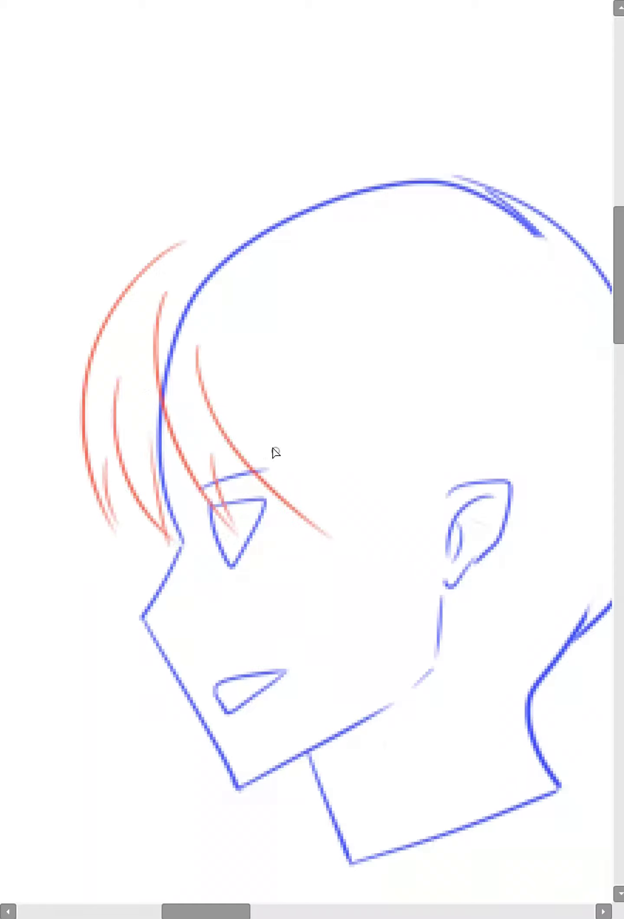
key(ctrl+z)
drag(213, 454, 289, 505)
Step: Draw long red side locks from the hairline down behind the eye and in front of the ear, with shorter strands between them
drag(303, 273, 267, 449)
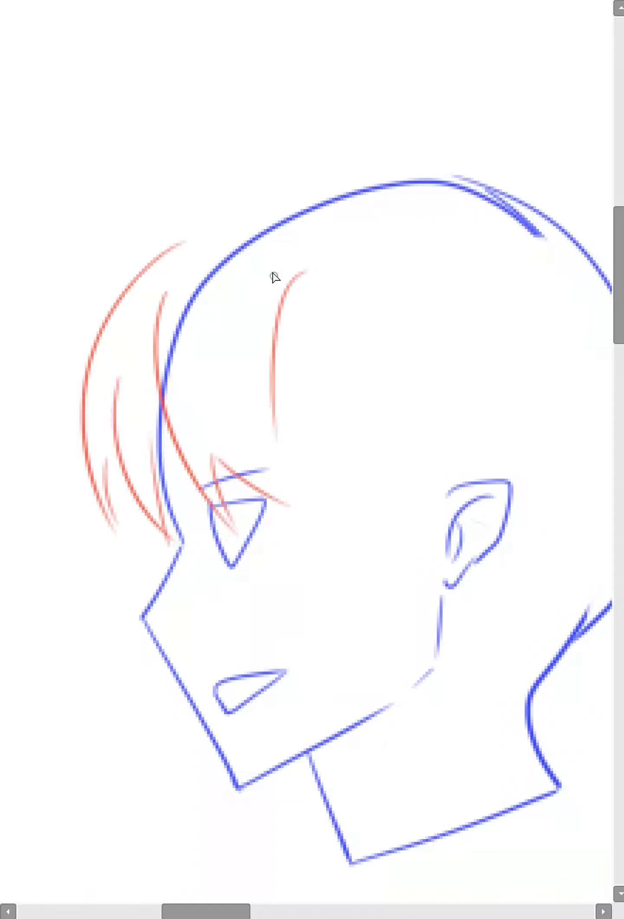
key(ctrl+z)
mouse_move(243, 254)
mouse_down()
mouse_move(325, 364)
mouse_move(342, 550)
mouse_up()
drag(290, 422, 329, 537)
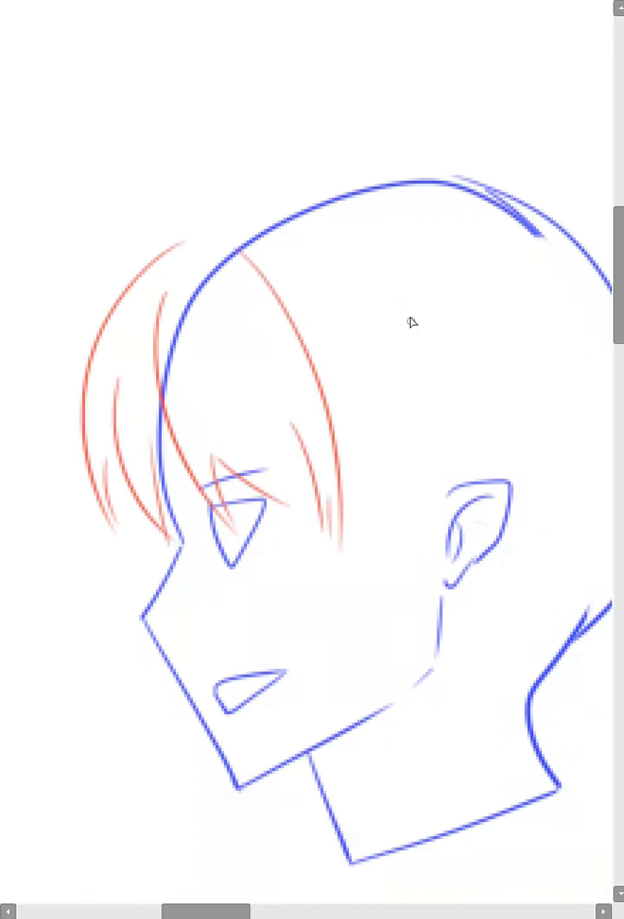
drag(403, 297, 421, 612)
drag(426, 516, 422, 596)
drag(369, 427, 337, 571)
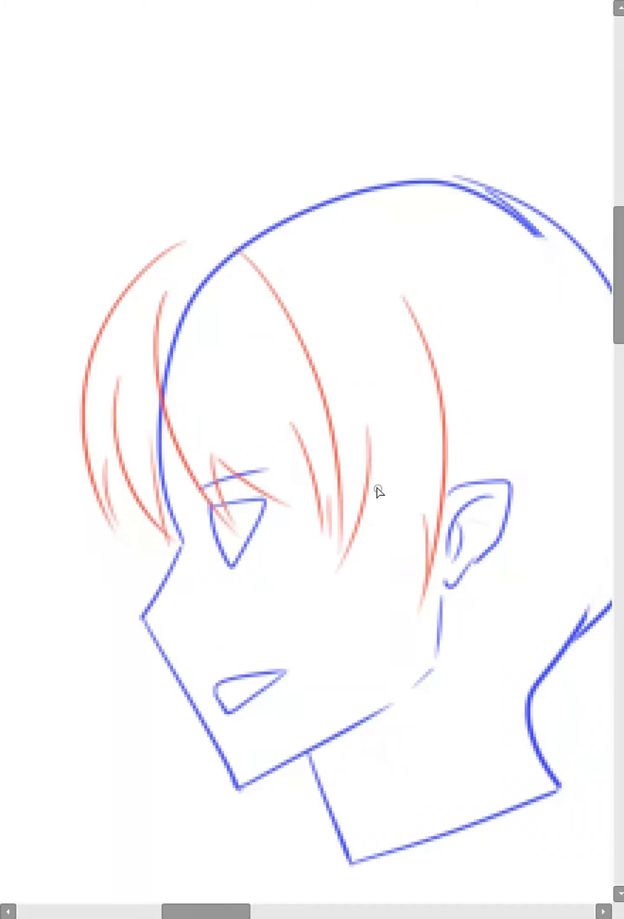
drag(378, 488, 378, 583)
Step: Extend the red hair contour over the top of the head, with a forward spike, a pointed tuft and a raised crown curve
scroll(369, 359, up, 3)
drag(159, 404, 325, 323)
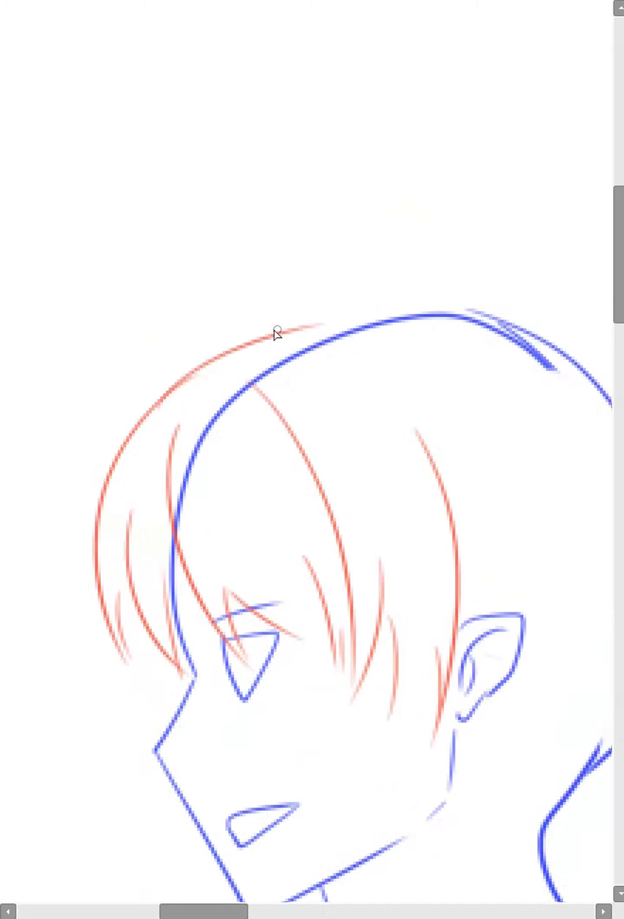
drag(363, 269, 472, 261)
drag(363, 343, 343, 339)
key(ctrl+z)
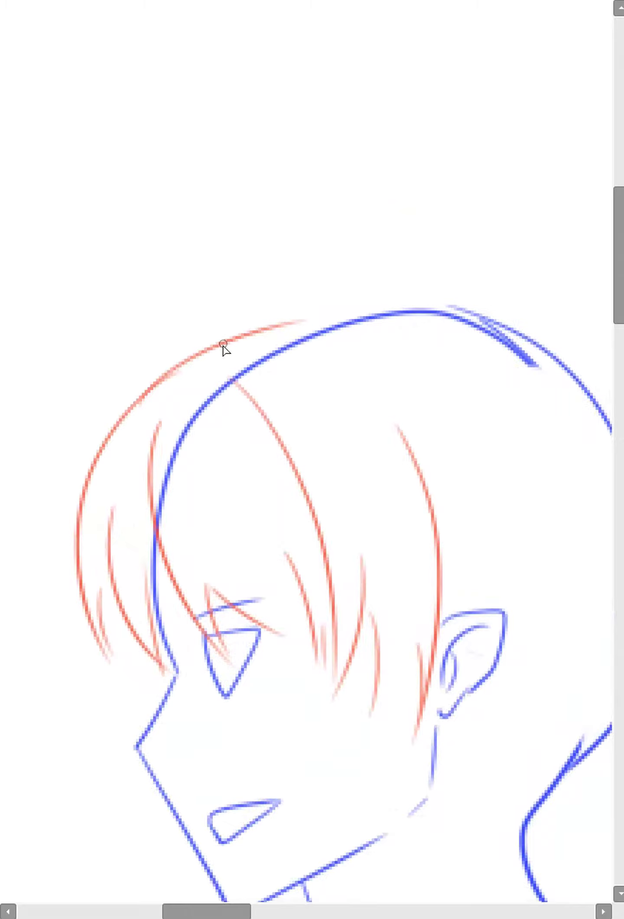
mouse_move(223, 344)
mouse_down()
mouse_move(62, 365)
mouse_move(294, 296)
mouse_move(263, 245)
mouse_move(446, 265)
mouse_up()
drag(517, 294, 483, 272)
drag(393, 246, 555, 337)
drag(598, 397, 475, 364)
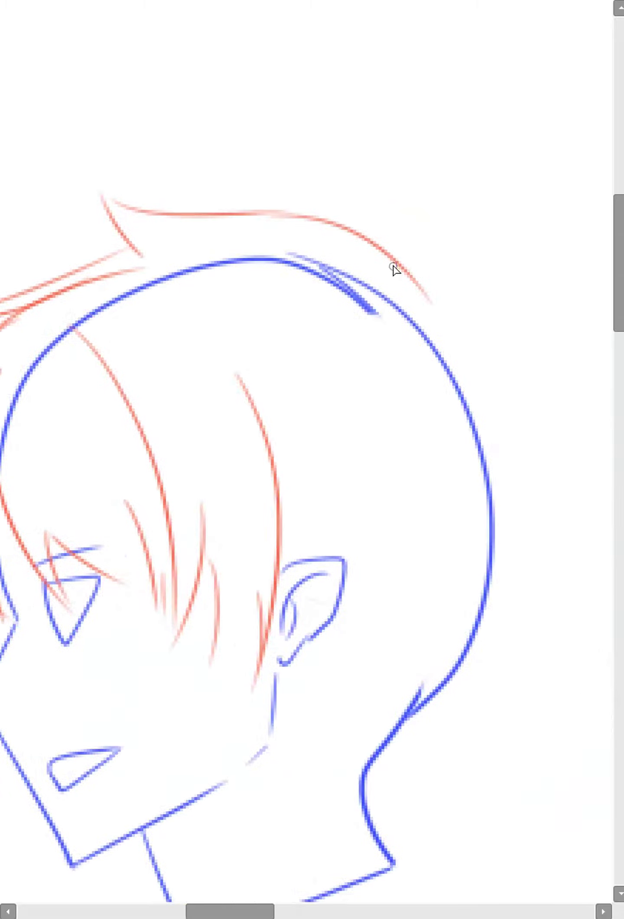
Step: Draw jagged red hair spikes down the back of the head and a slanted line joining the lowest spike to the nape
mouse_move(399, 264)
mouse_down()
mouse_move(483, 269)
mouse_move(454, 295)
mouse_up()
drag(524, 488, 440, 379)
drag(307, 635, 509, 438)
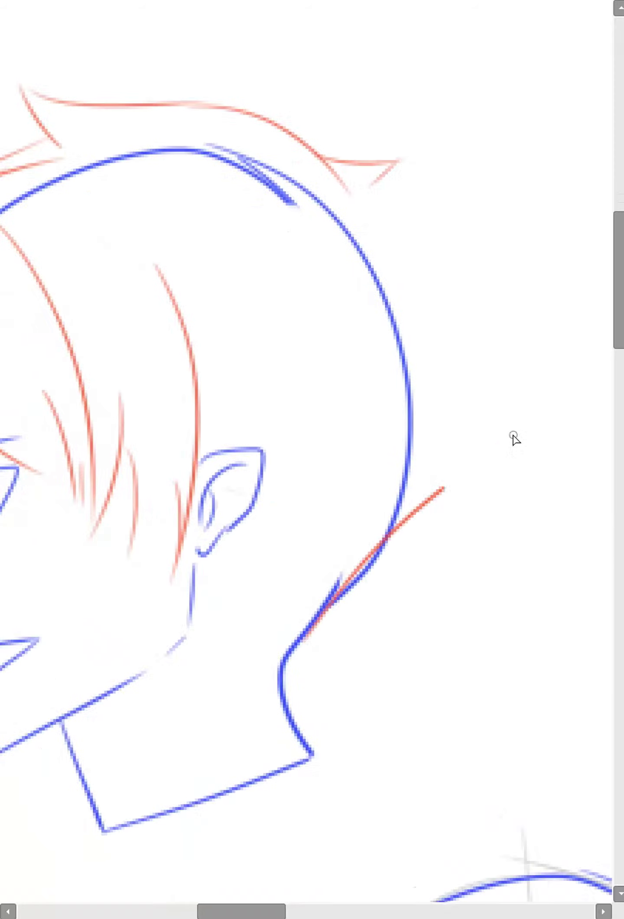
mouse_move(366, 189)
mouse_down()
mouse_move(490, 233)
mouse_move(454, 275)
mouse_up()
key(ctrl+z)
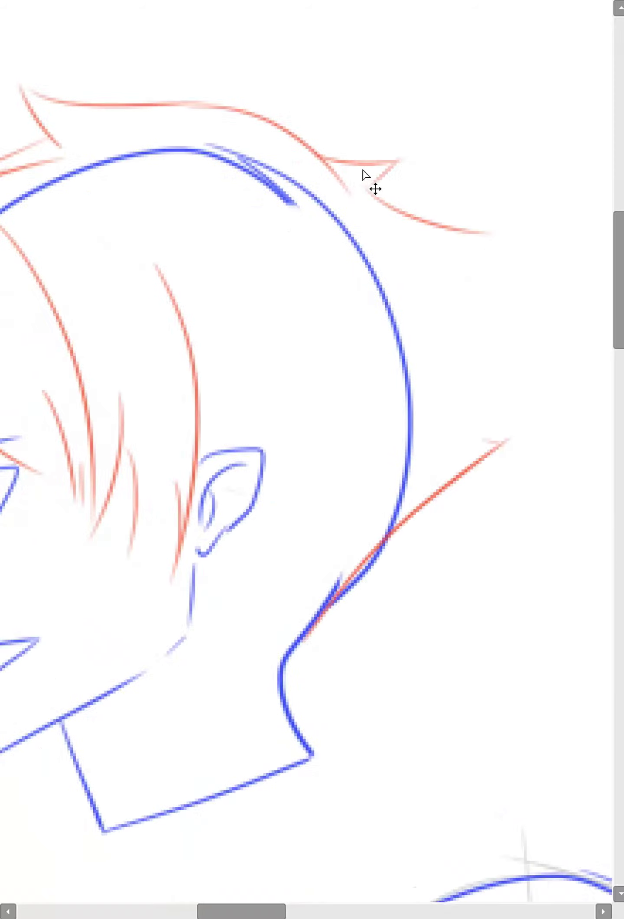
key(ctrl+z)
drag(328, 161, 485, 256)
mouse_move(481, 256)
mouse_down()
mouse_move(447, 258)
mouse_move(497, 367)
mouse_move(463, 391)
mouse_up()
mouse_move(463, 391)
mouse_down()
mouse_move(504, 403)
mouse_move(490, 484)
mouse_up()
key(ctrl+z)
key(ctrl+z)
scroll(371, 482, down, 2)
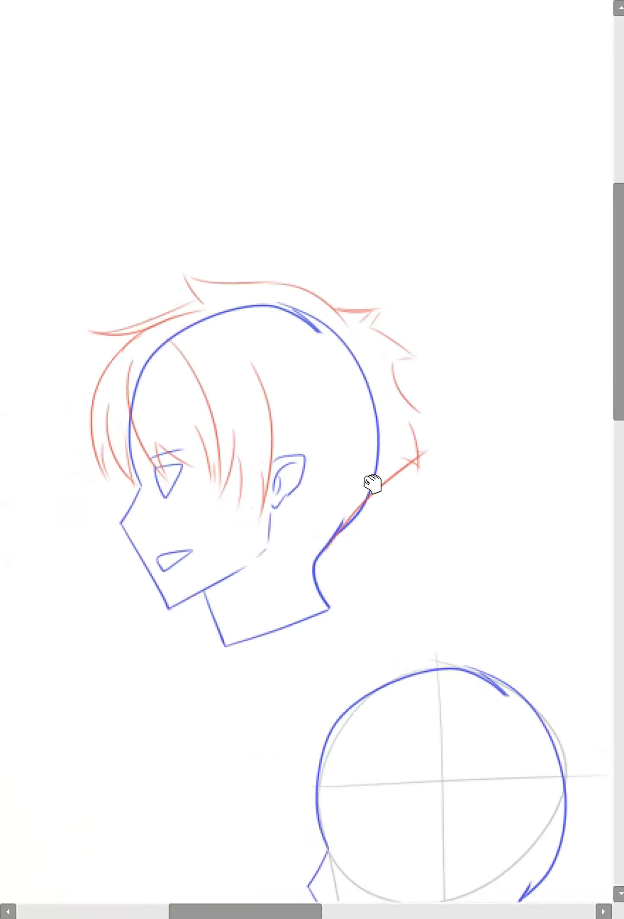
scroll(315, 544, up, 2)
drag(306, 546, 326, 600)
key(ctrl+z)
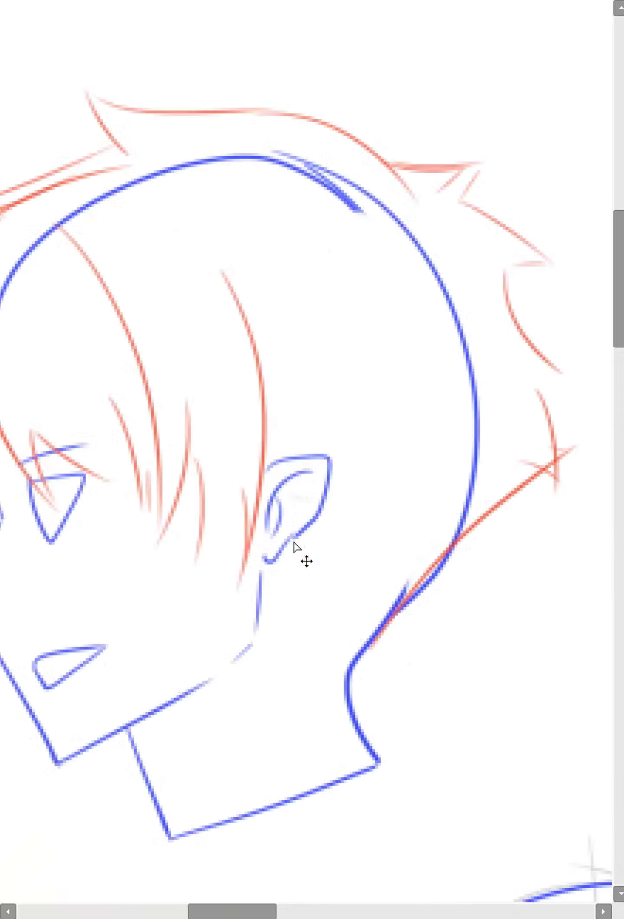
mouse_move(300, 537)
mouse_down()
mouse_move(288, 606)
mouse_move(390, 633)
mouse_up()
key(ctrl+z)
key(ctrl+z)
drag(292, 548, 407, 617)
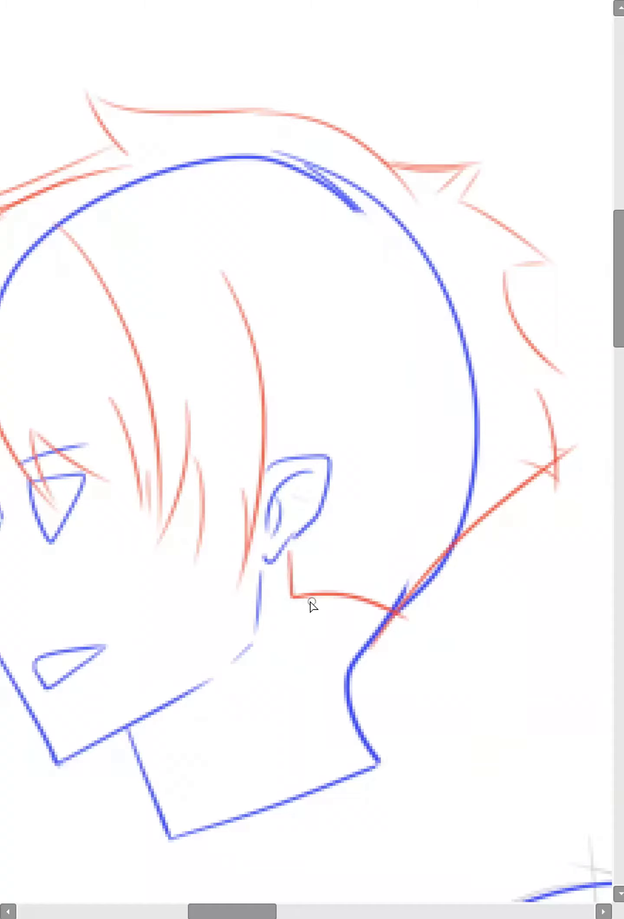
key(ctrl+minus)
key(ctrl+plus)
key(ctrl+z)
key(ctrl+z)
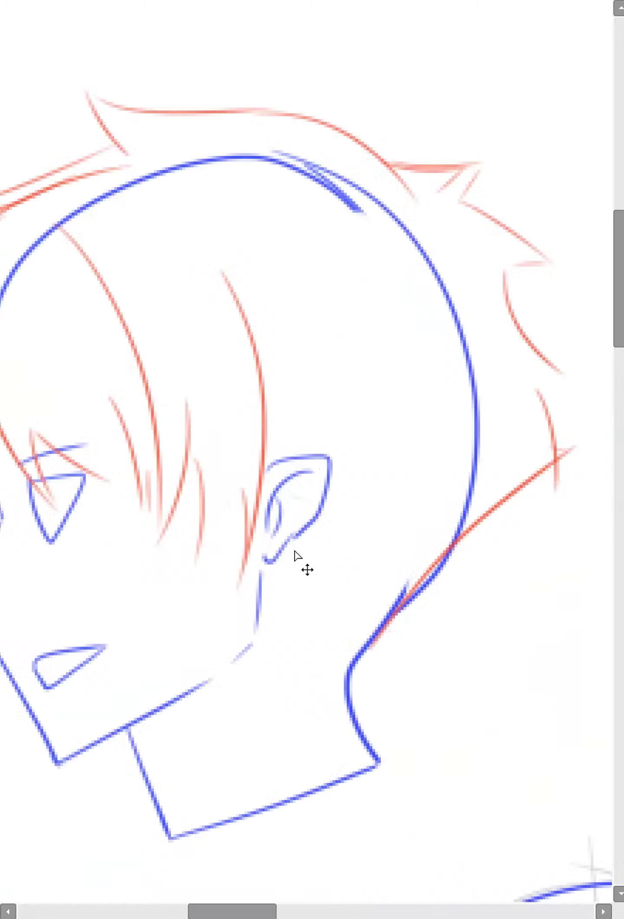
Step: Draw the red hairline as a short vertical line below the ear and two parallel curves running back to the nape
mouse_move(291, 550)
mouse_down()
mouse_move(325, 631)
mouse_move(393, 627)
mouse_move(290, 604)
mouse_move(382, 633)
mouse_up()
key(ctrl+z)
key(ctrl+z)
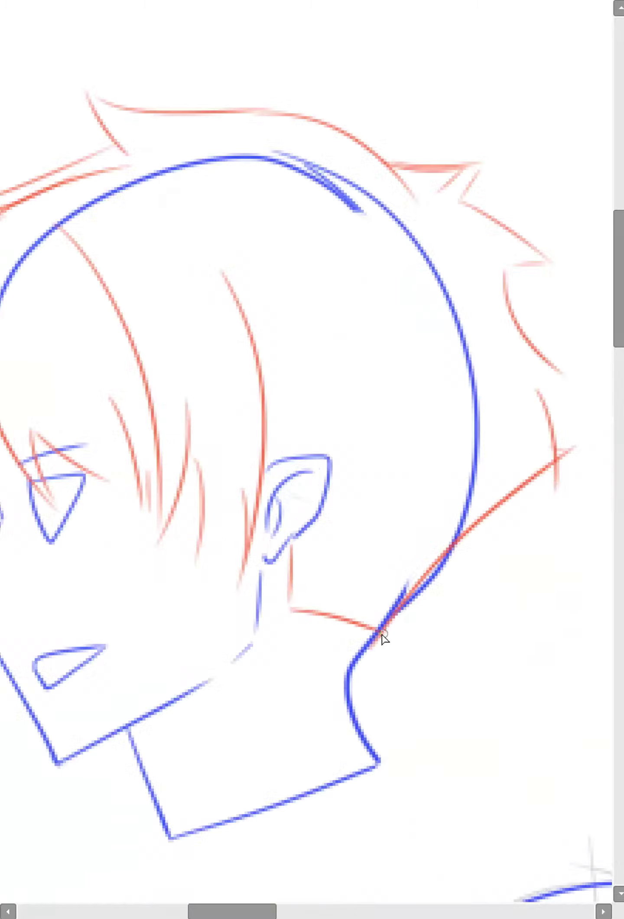
drag(296, 622, 364, 643)
key(ctrl+minus)
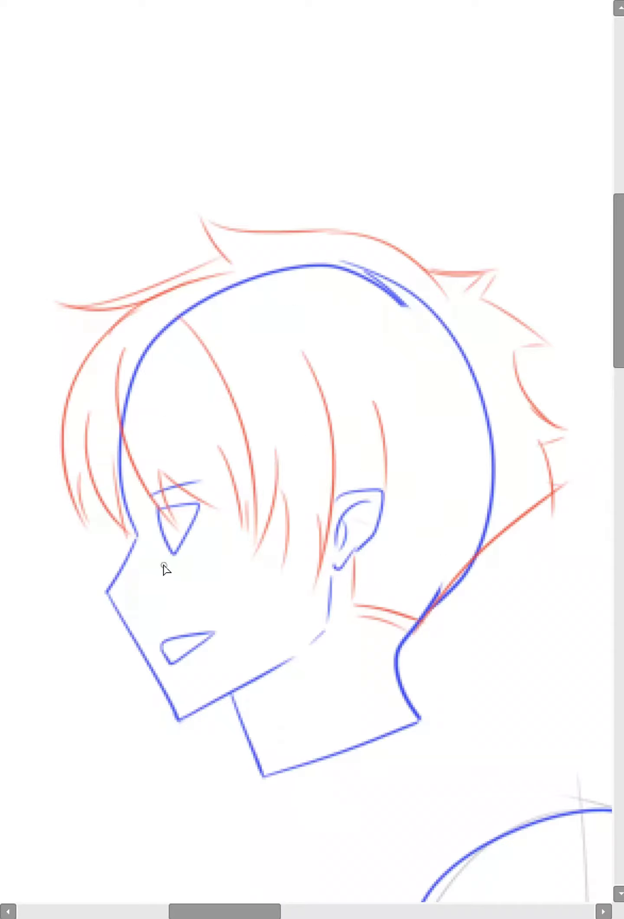
Step: Erase the straight blue nose and face line between the nose bridge and chin on the construction-sketch head
mouse_move(123, 539)
mouse_down()
mouse_move(131, 719)
mouse_move(198, 709)
mouse_move(143, 641)
mouse_move(148, 572)
mouse_up()
key(ctrl+z)
key(ctrl+minus)
mouse_move(442, 674)
mouse_down()
mouse_move(399, 443)
mouse_move(358, 307)
mouse_up()
key(ctrl+plus)
drag(371, 549, 381, 419)
key(ctrl+plus)
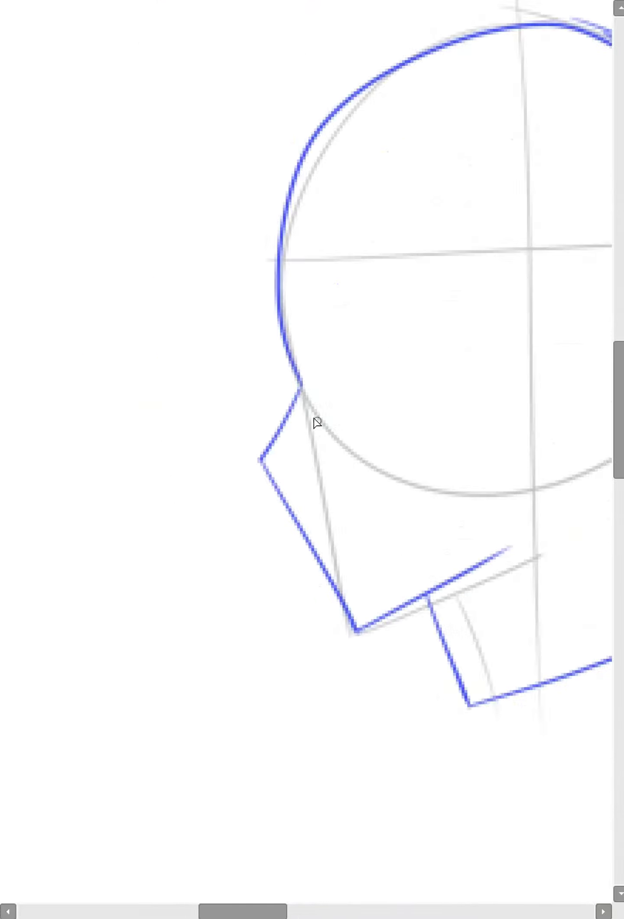
key(ctrl+plus)
key(ctrl+plus)
key(e)
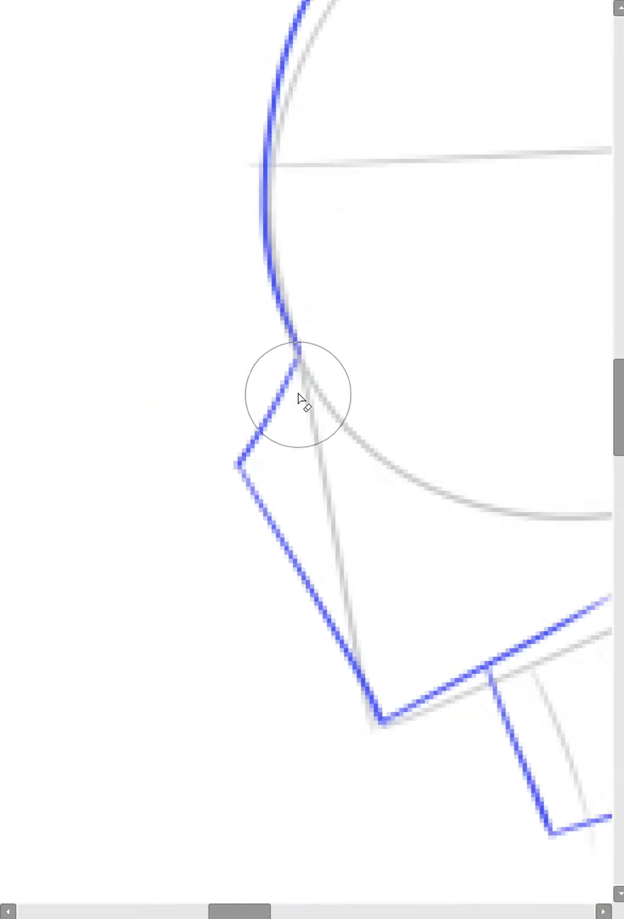
mouse_move(263, 400)
mouse_down()
mouse_move(323, 649)
mouse_move(362, 729)
mouse_up()
key(b)
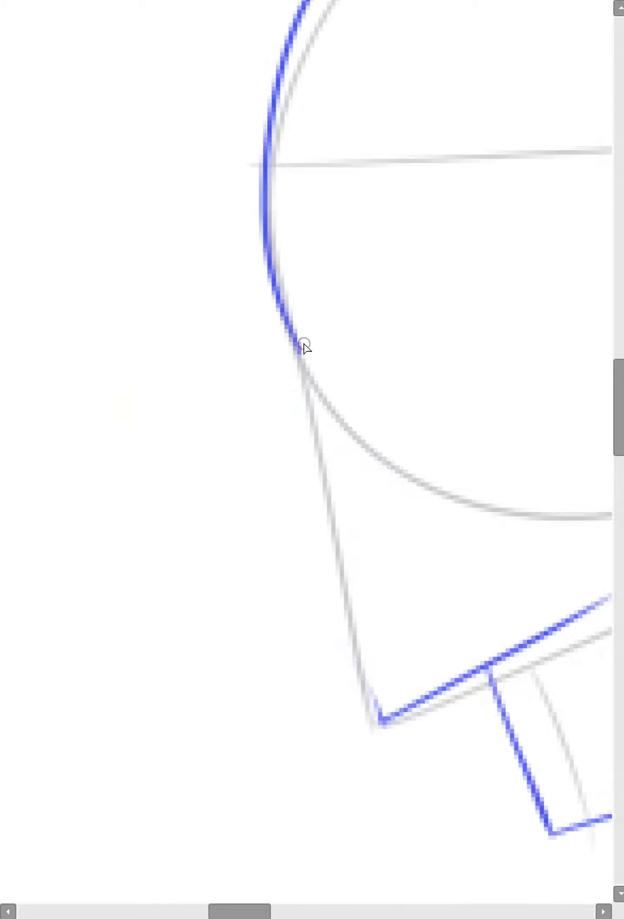
mouse_move(298, 349)
mouse_down()
mouse_move(236, 456)
mouse_move(240, 466)
mouse_move(214, 476)
mouse_move(278, 554)
mouse_up()
key(ctrl+z)
key(ctrl+z)
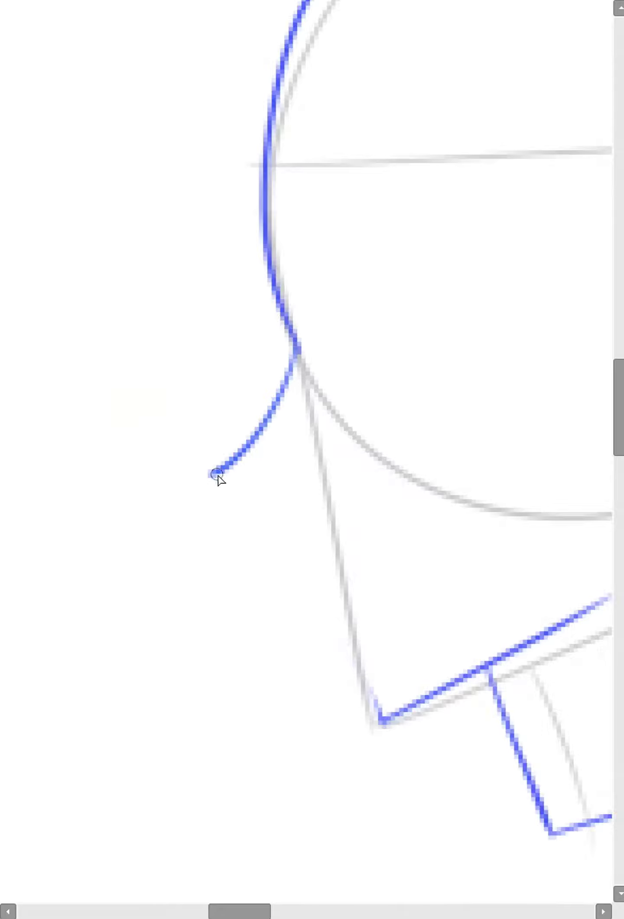
mouse_move(218, 477)
mouse_down()
mouse_move(281, 526)
mouse_move(289, 576)
mouse_up()
key(ctrl+z)
mouse_move(211, 474)
mouse_down()
mouse_move(284, 547)
mouse_move(341, 650)
mouse_move(382, 708)
mouse_up()
scroll(405, 679, down, 3)
scroll(538, 455, up, 2)
key(ctrl+z)
scroll(305, 382, up, 1)
key(ctrl+z)
mouse_move(299, 352)
mouse_down()
mouse_move(242, 463)
mouse_move(231, 467)
mouse_up()
key(ctrl+z)
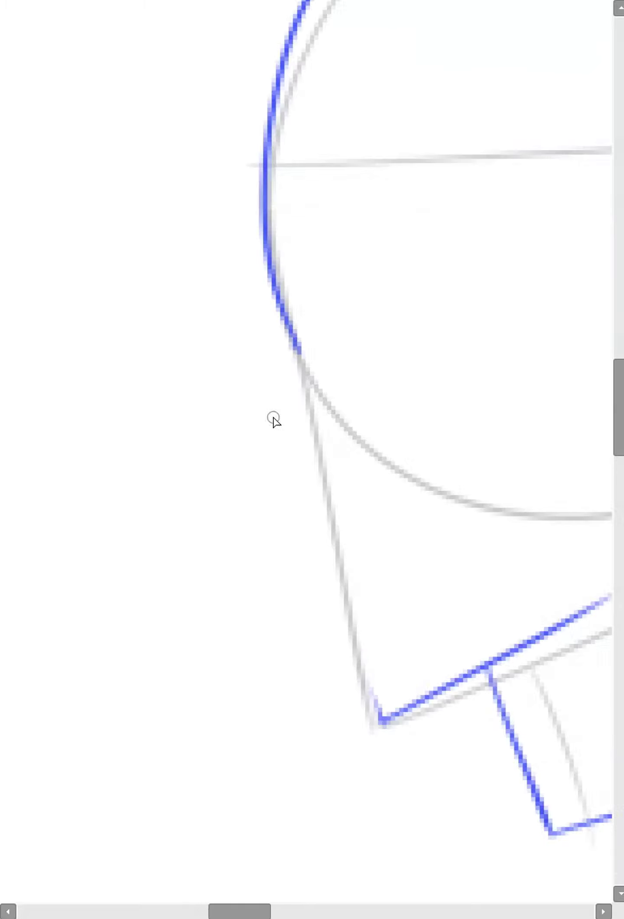
Step: Draw a detailed blue profile from the nose bridge to the chin, with a concave pointed nose and small stepped lips
mouse_move(297, 351)
mouse_down()
mouse_move(216, 486)
mouse_move(316, 573)
mouse_move(336, 628)
mouse_move(386, 719)
mouse_up()
scroll(486, 450, down, 3)
scroll(486, 448, down, 1)
scroll(366, 494, up, 3)
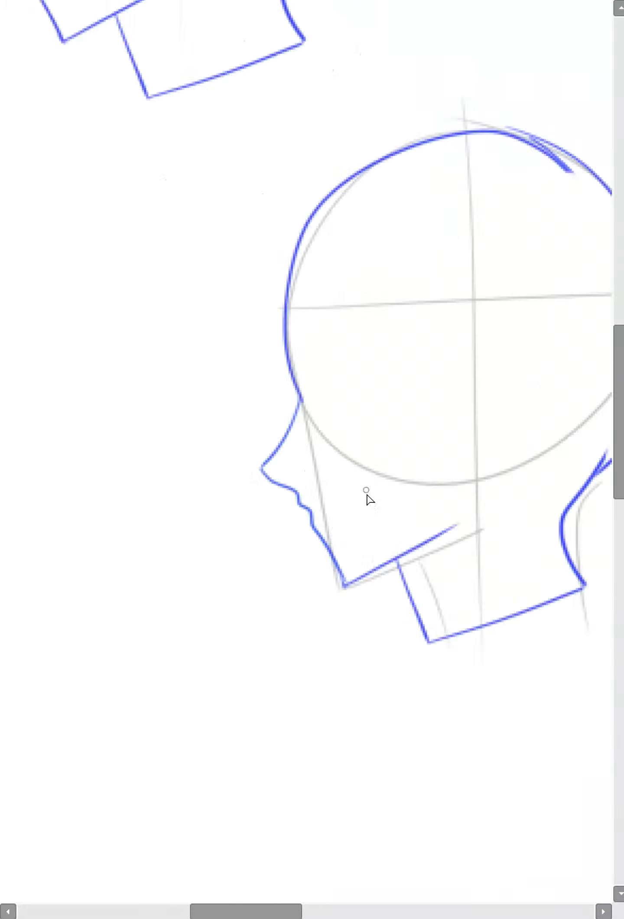
Step: Draw a short, slightly curved mouth line behind the lips of the construction-sketch head
drag(386, 552, 338, 478)
scroll(262, 438, up, 1)
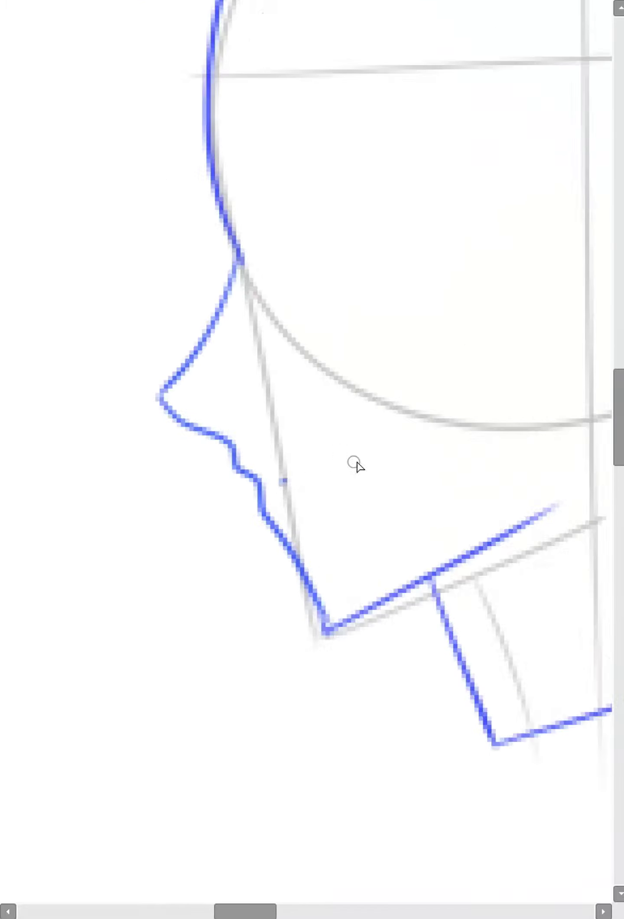
scroll(330, 498, down, 3)
drag(326, 489, 366, 496)
key(ctrl+minus)
key(ctrl+minus)
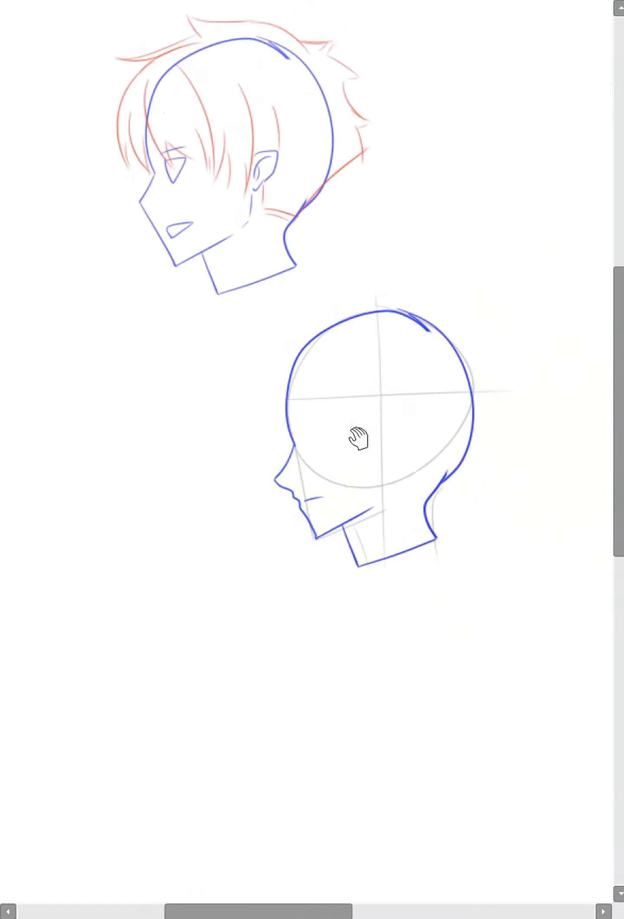
Step: Duplicate the detailed blue head outline and place the copy up and to the right, beside the head with red hair
drag(359, 439, 361, 541)
key(ctrl+t)
drag(345, 477, 438, 191)
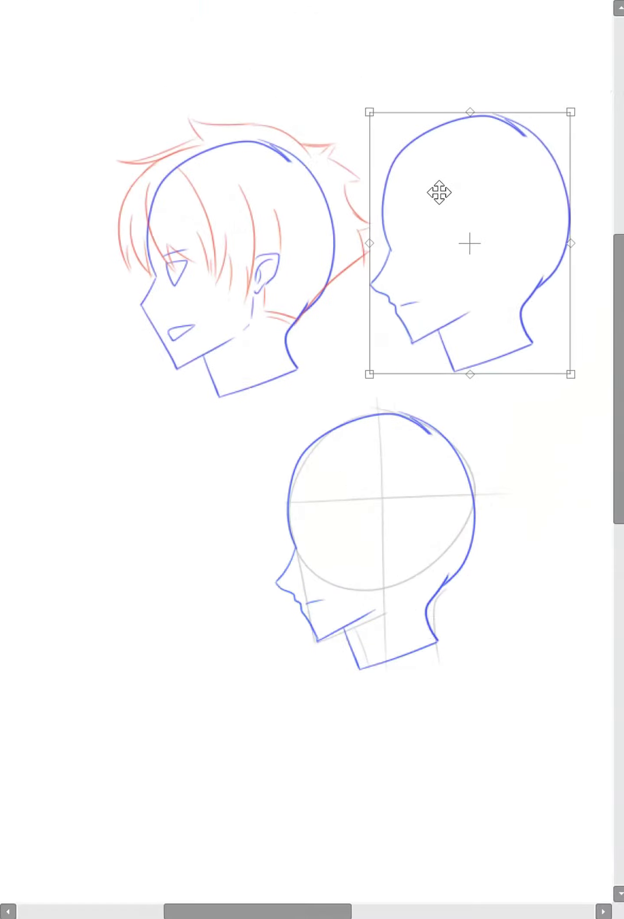
key(Return)
Step: Mark the nose-to-chin area with temporary ovals on both copied heads
scroll(353, 312, up, 2)
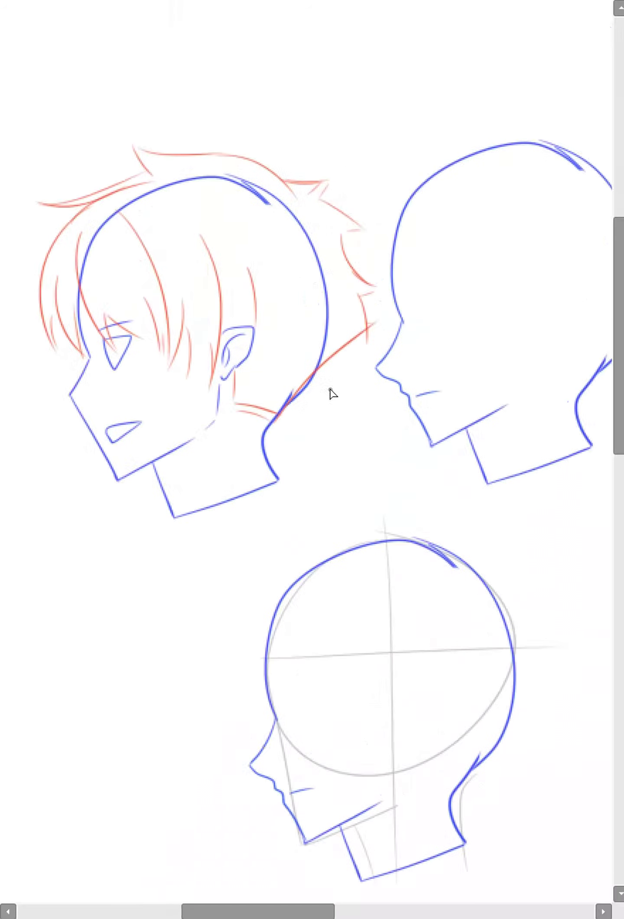
mouse_move(93, 357)
mouse_down()
mouse_move(62, 474)
mouse_move(124, 463)
mouse_up()
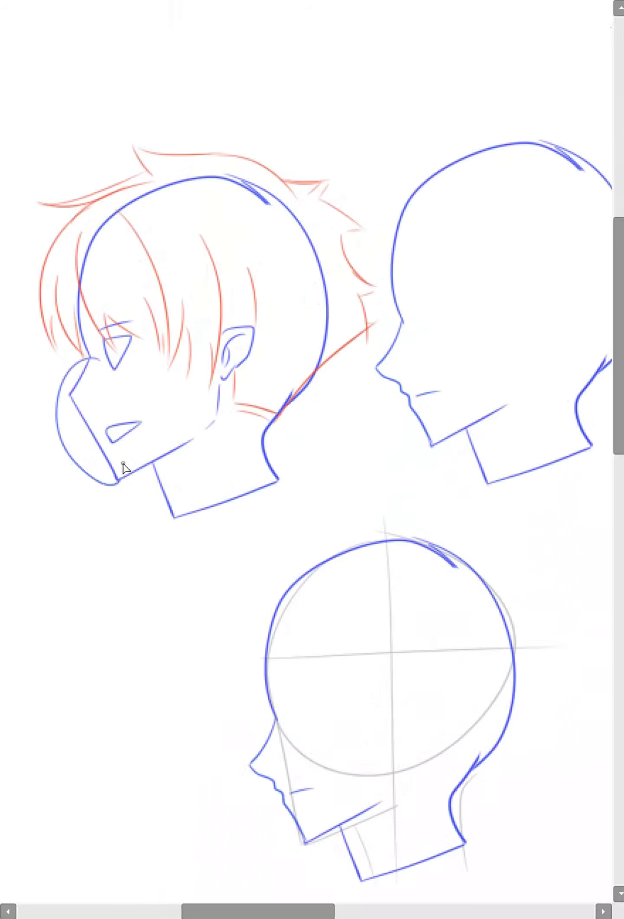
drag(93, 428, 117, 466)
key(ctrl+z)
key(ctrl+z)
scroll(400, 375, up, 2)
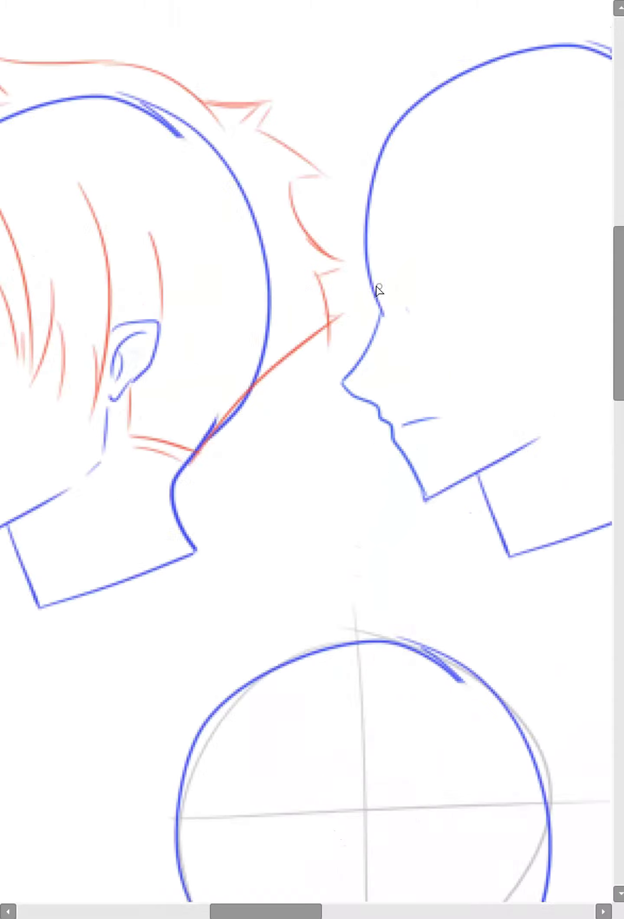
mouse_move(378, 289)
mouse_down()
mouse_move(295, 404)
mouse_move(389, 548)
mouse_move(444, 494)
mouse_move(437, 457)
mouse_move(397, 414)
mouse_move(455, 356)
mouse_move(328, 446)
mouse_up()
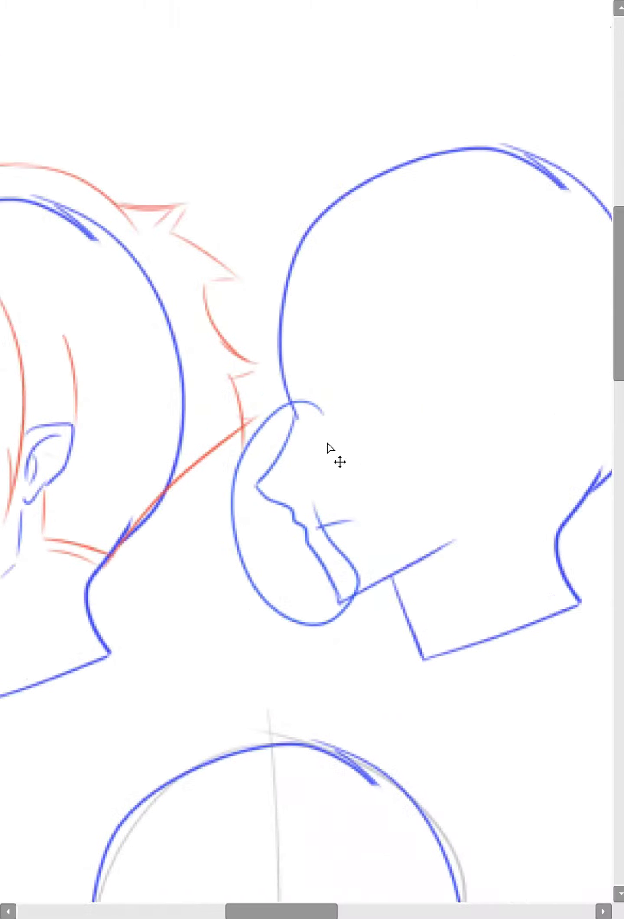
key(ctrl+z)
Step: Draw a narrow triangular eye and a thick, low eyebrow above it behind the nose bridge of the second copied head
scroll(304, 399, up, 1)
scroll(398, 421, down, 1)
drag(377, 458, 316, 474)
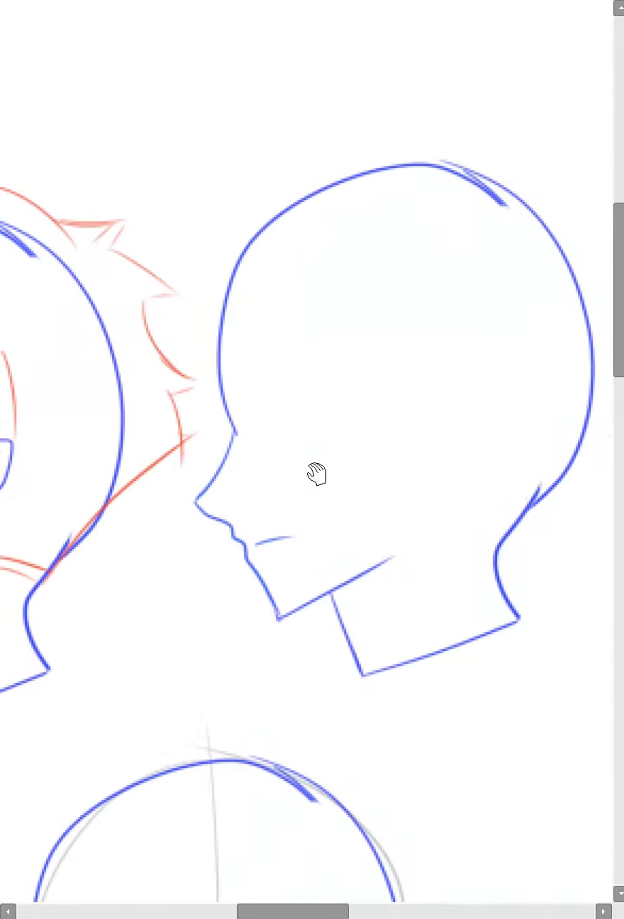
scroll(309, 464, up, 1)
mouse_move(237, 384)
mouse_down()
mouse_move(245, 422)
mouse_move(297, 370)
mouse_up()
key(ctrl+z)
key(ctrl+z)
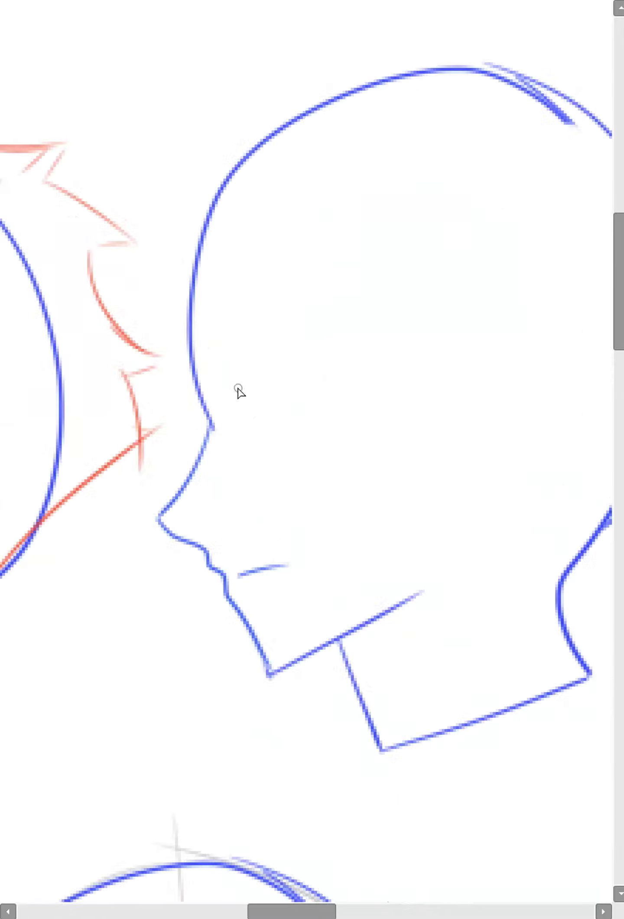
drag(238, 389, 254, 433)
mouse_move(245, 386)
mouse_down()
mouse_move(245, 402)
mouse_move(307, 371)
mouse_move(261, 442)
mouse_up()
drag(217, 367, 309, 320)
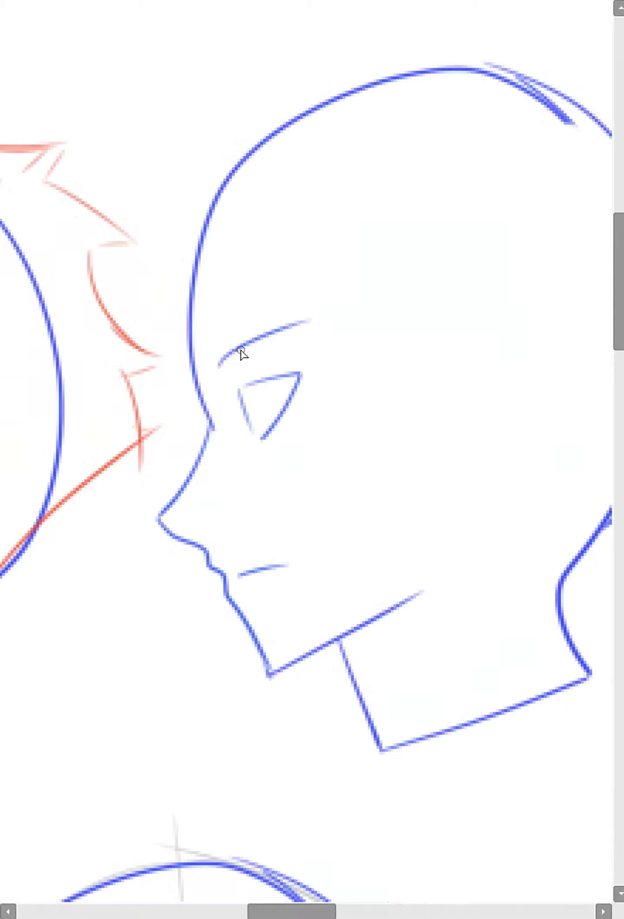
drag(219, 352, 319, 323)
scroll(546, 380, down, 1)
scroll(384, 422, up, 1)
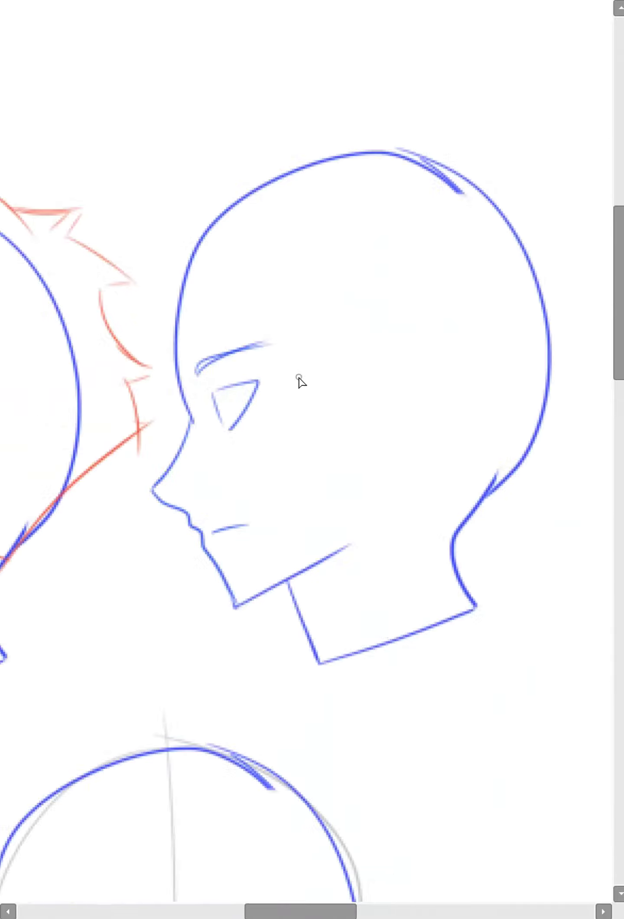
Step: Draw a pointed ear with an inner fold on the second copied head and a jaw line descending below the earlobe
mouse_move(304, 374)
mouse_down()
mouse_move(408, 373)
mouse_move(435, 424)
mouse_up()
key(ctrl+z)
key(ctrl+z)
mouse_move(451, 357)
mouse_down()
mouse_move(439, 418)
mouse_move(406, 453)
mouse_up()
drag(422, 367, 406, 427)
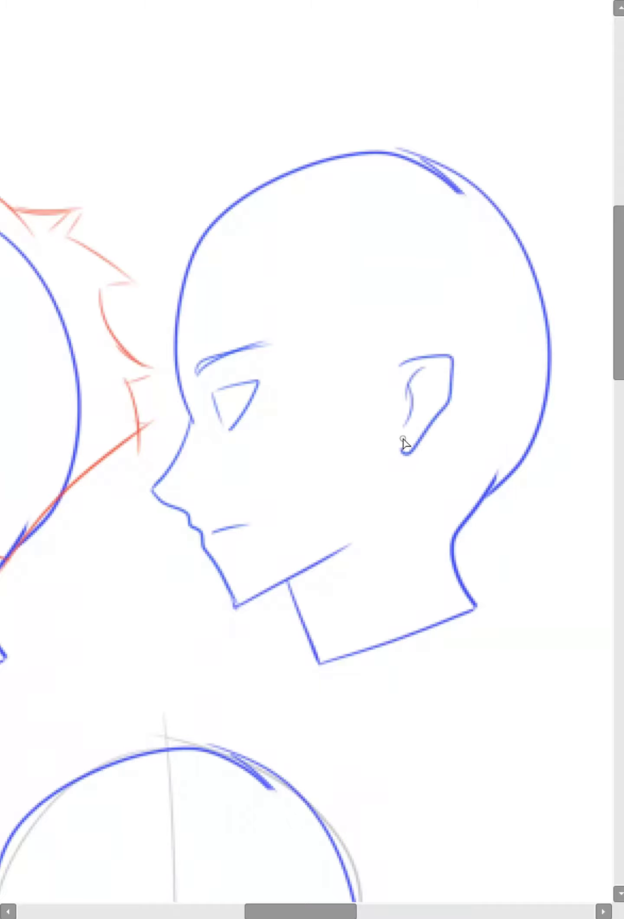
drag(393, 482, 385, 537)
scroll(385, 535, down, 4)
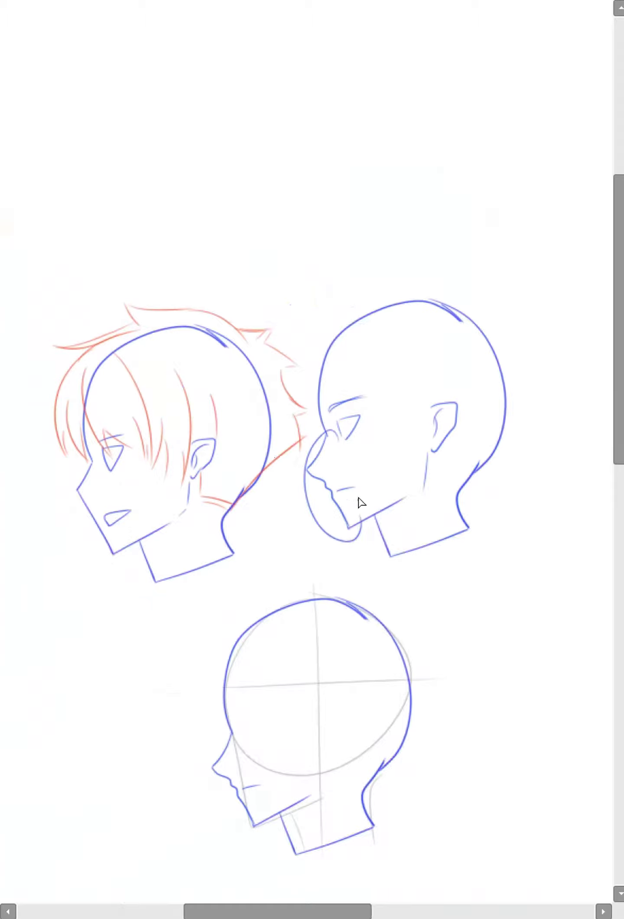
Step: Clear the temporary oval from the second copied head, including one redrawn around its nose-to-chin area
key(ctrl+z)
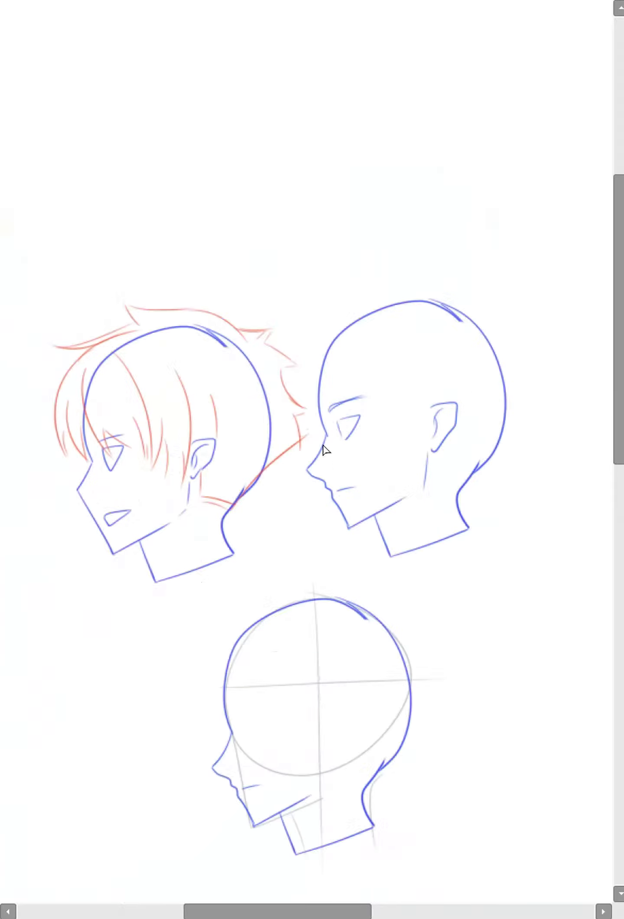
scroll(127, 521, up, 5)
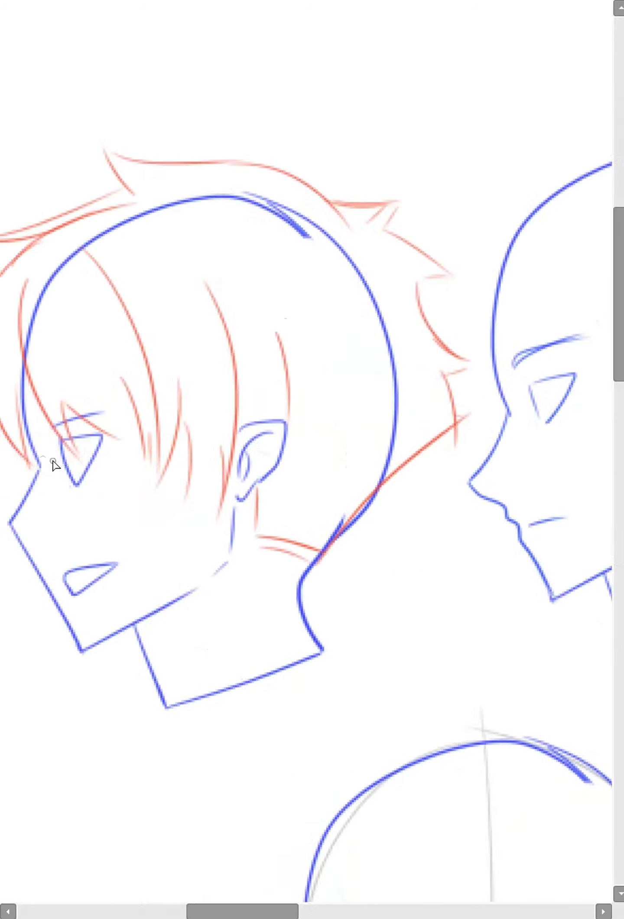
scroll(268, 615, down, 3)
drag(453, 429, 432, 549)
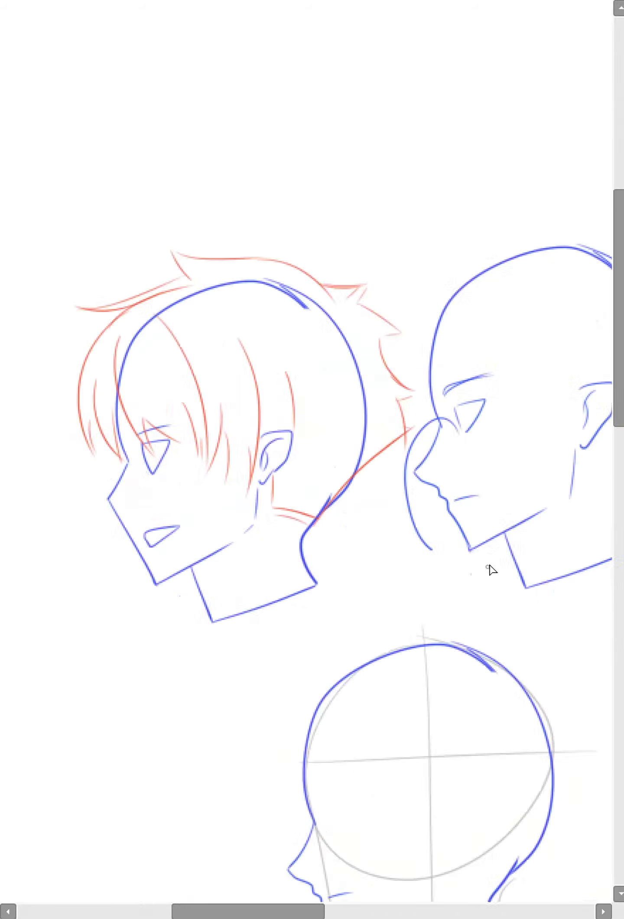
drag(489, 565, 500, 516)
drag(460, 596, 424, 340)
key(ctrl+z)
Step: Erase the blue forehead, face profile, mouth, jaw and neck lines of the original head, keeping the grey construction sketch
drag(348, 589, 352, 493)
scroll(279, 515, up, 1)
key(e)
scroll(280, 515, down, 1)
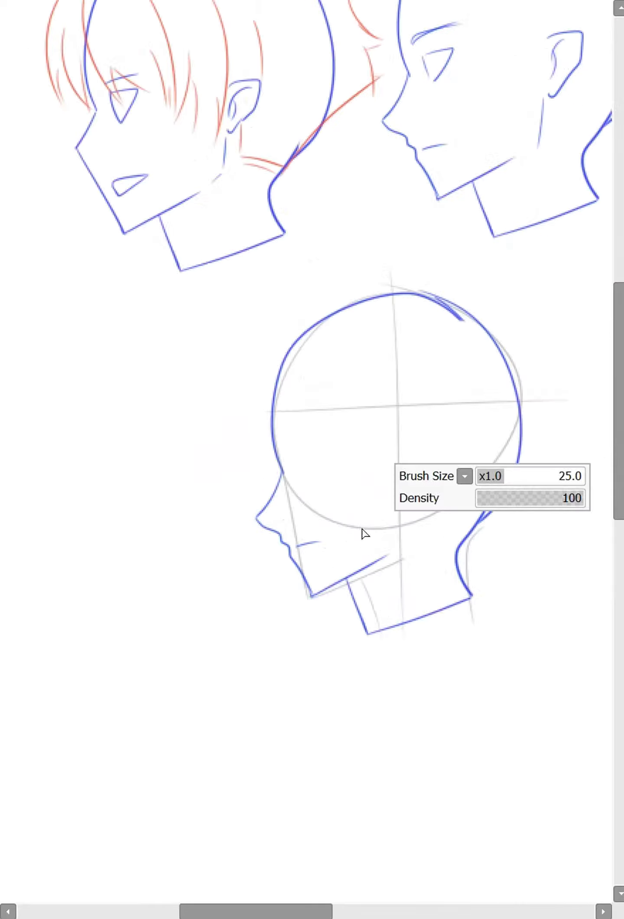
scroll(353, 591, up, 2)
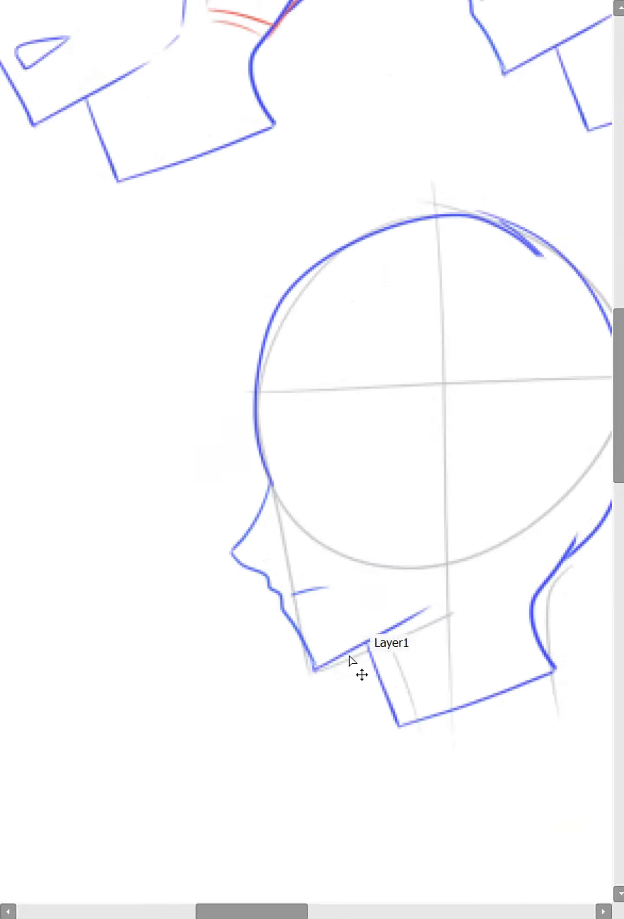
mouse_move(253, 534)
mouse_down()
mouse_move(285, 639)
mouse_move(438, 729)
mouse_move(537, 659)
mouse_move(538, 582)
mouse_up()
drag(333, 644, 370, 578)
key(n)
scroll(313, 450, up, 1)
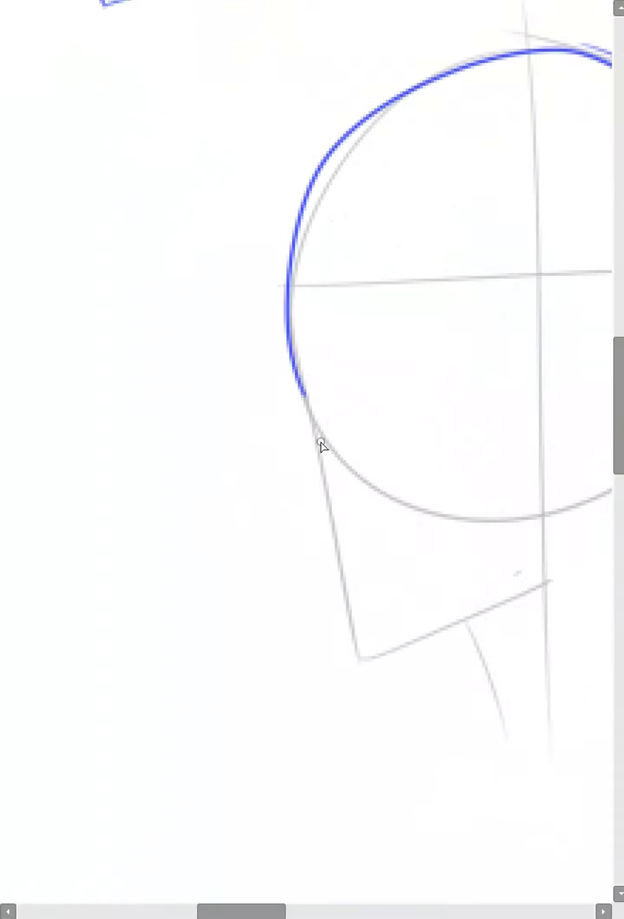
scroll(301, 404, down, 2)
scroll(293, 341, up, 2)
mouse_move(281, 365)
mouse_down()
mouse_move(254, 408)
mouse_move(279, 473)
mouse_up()
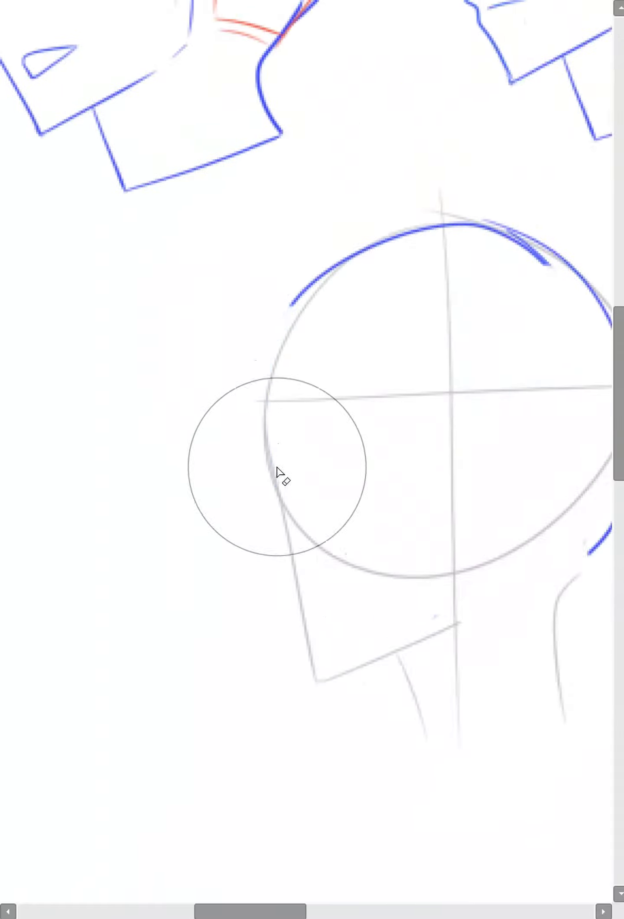
Step: Draw a steep, angular blue forehead ending in a small protruding brow bump along the front of the grey construction circle
scroll(282, 468, up, 2)
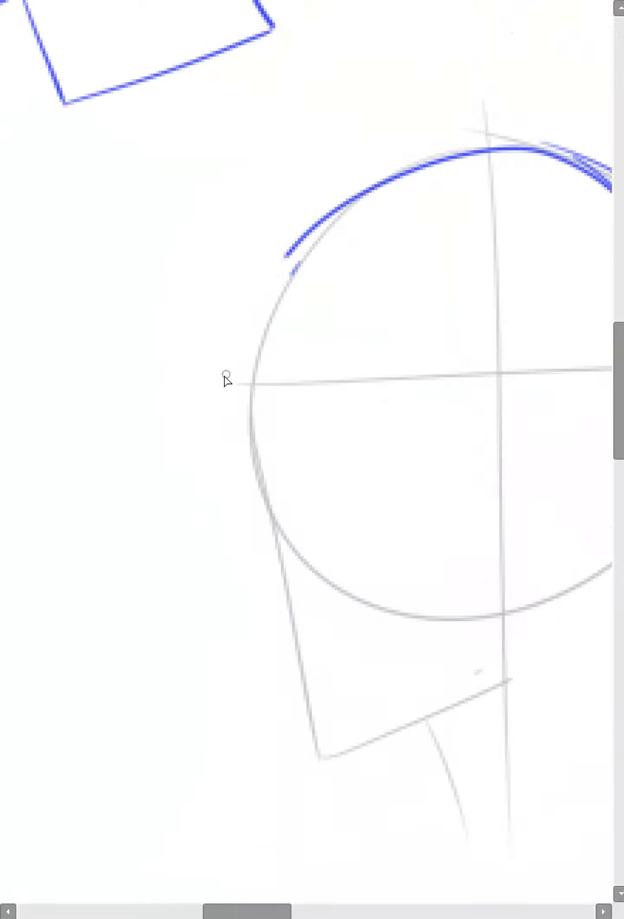
drag(224, 376, 236, 501)
key(ctrl+z)
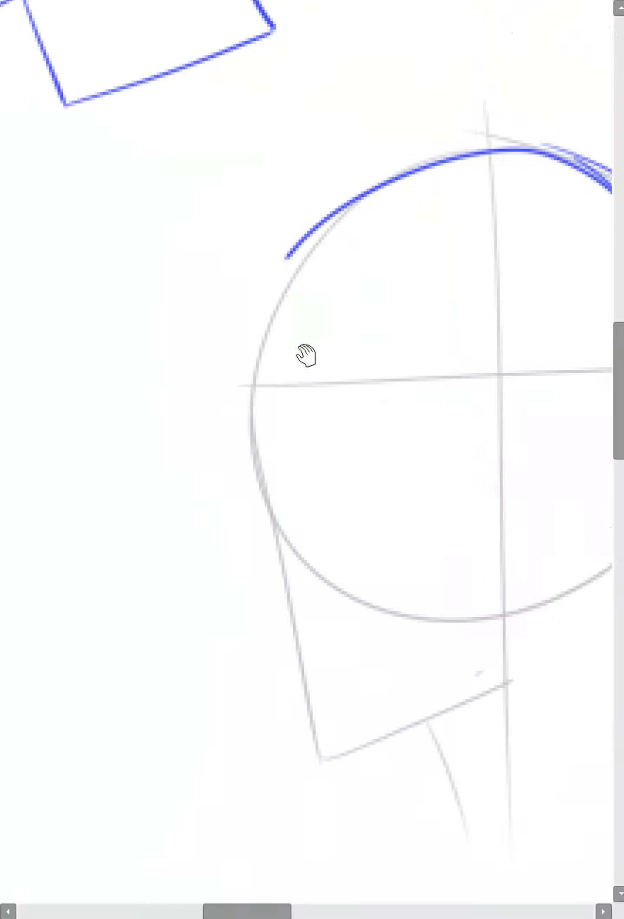
drag(304, 355, 303, 347)
mouse_move(273, 271)
mouse_down()
mouse_move(236, 427)
mouse_move(258, 455)
mouse_up()
key(ctrl+z)
mouse_move(279, 262)
mouse_down()
mouse_move(234, 377)
mouse_move(243, 425)
mouse_move(244, 420)
mouse_move(248, 460)
mouse_up()
scroll(292, 404, down, 2)
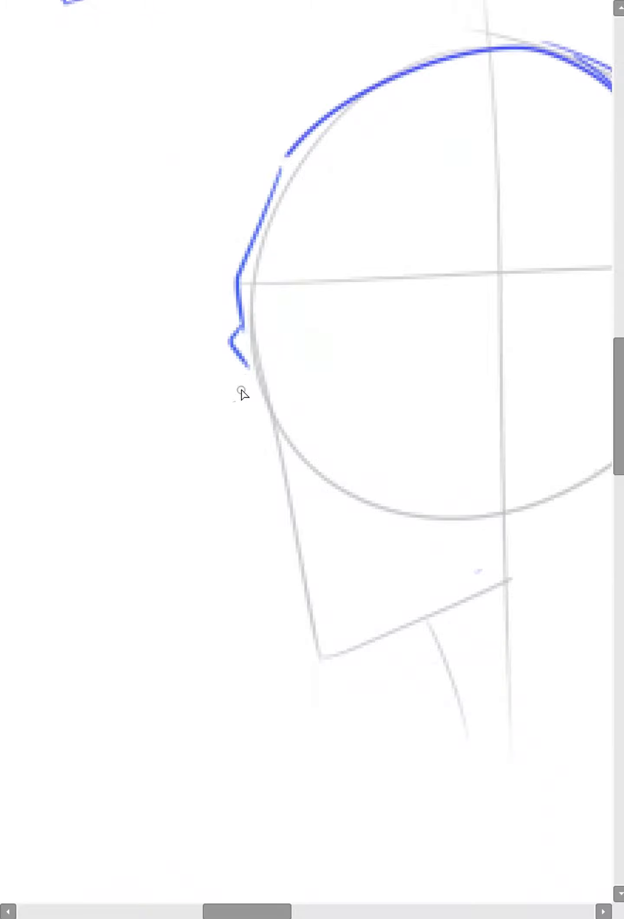
Step: Draw a long, pointed nose, a short upper lip and a downturned mouth line below the brow bump
drag(248, 368, 216, 434)
key(ctrl+z)
mouse_move(244, 372)
mouse_down()
mouse_move(188, 438)
mouse_move(167, 451)
mouse_move(169, 462)
mouse_move(225, 497)
mouse_up()
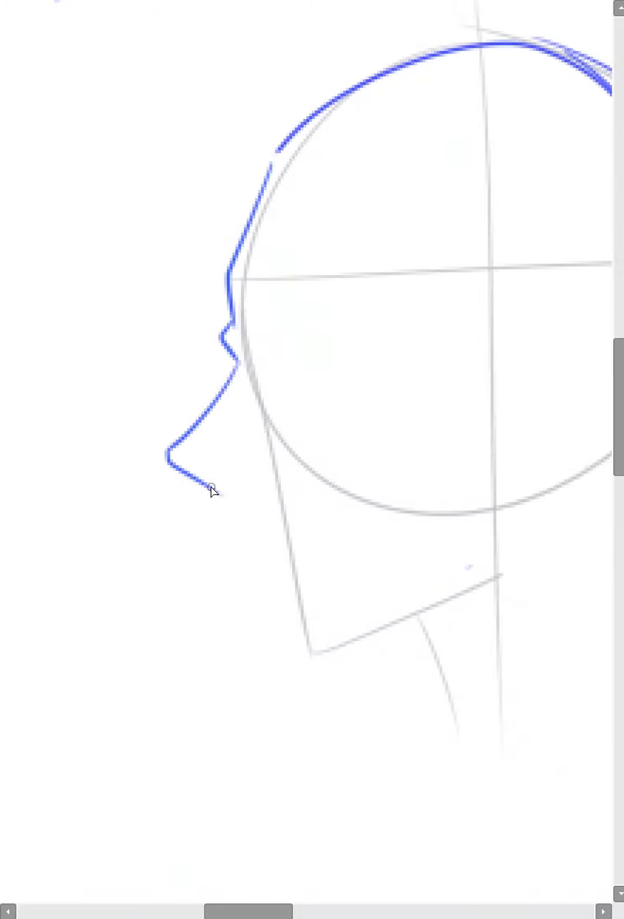
key(ctrl+z)
key(ctrl+z)
mouse_move(201, 524)
mouse_down()
mouse_move(222, 532)
mouse_move(215, 490)
mouse_move(201, 520)
mouse_move(220, 530)
mouse_move(256, 518)
mouse_move(392, 570)
mouse_up()
key(ctrl+z)
key(ctrl+z)
drag(249, 517, 343, 548)
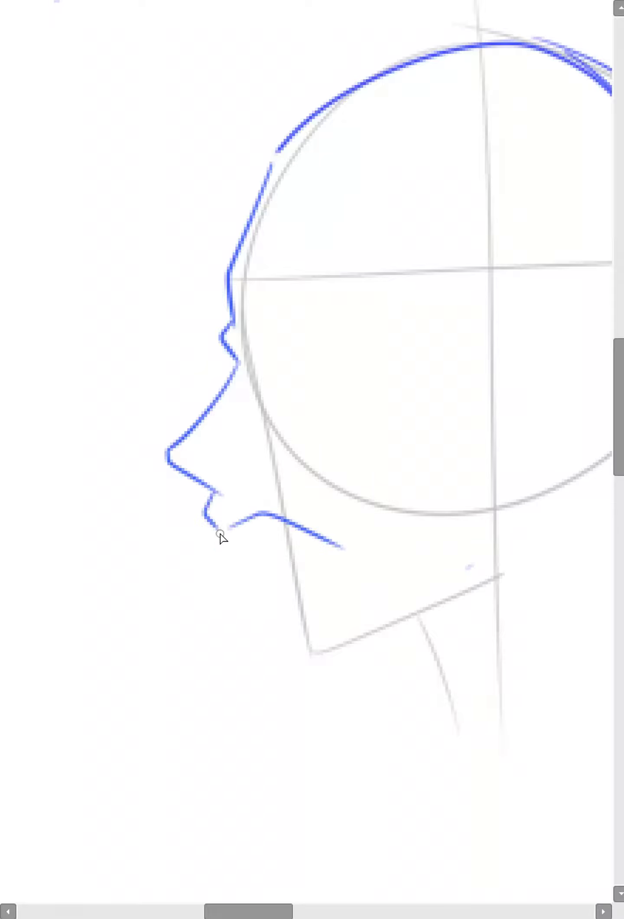
Step: Draw the lower lip, a long angular chin and a slanting jaw, with a separate line rising from the jaw corner
mouse_move(219, 537)
mouse_down()
mouse_move(236, 565)
mouse_move(222, 691)
mouse_move(222, 684)
mouse_move(363, 646)
mouse_move(490, 578)
mouse_up()
mouse_move(506, 548)
mouse_down()
mouse_move(490, 541)
mouse_move(339, 575)
mouse_move(388, 481)
mouse_up()
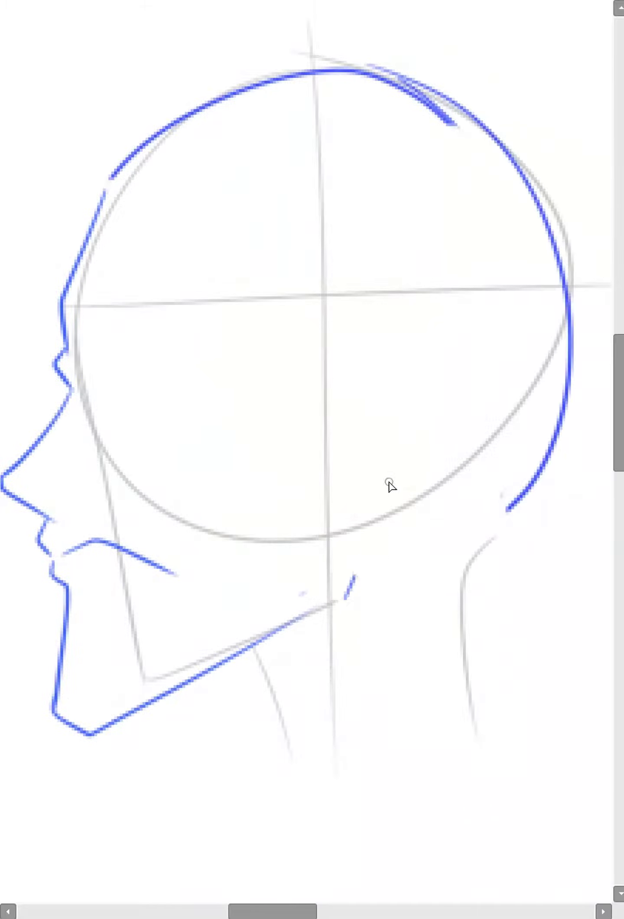
drag(267, 439, 376, 486)
drag(288, 427, 330, 473)
scroll(232, 411, up, 1)
scroll(208, 439, down, 1)
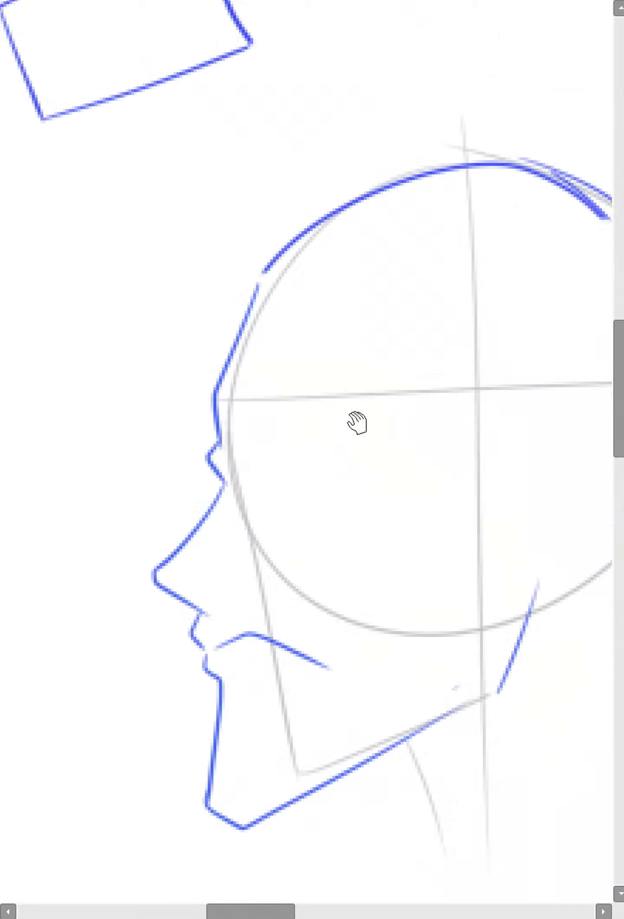
Step: Draw a thick, sharply arched angry eyebrow and a small narrow eye with a pupil beneath its inner end
drag(296, 410, 235, 423)
mouse_move(159, 452)
mouse_down()
mouse_move(282, 324)
mouse_move(350, 384)
mouse_move(285, 292)
mouse_move(240, 345)
mouse_move(192, 453)
mouse_move(232, 374)
mouse_up()
key(ctrl+plus)
drag(248, 474, 294, 472)
key(ctrl+plus)
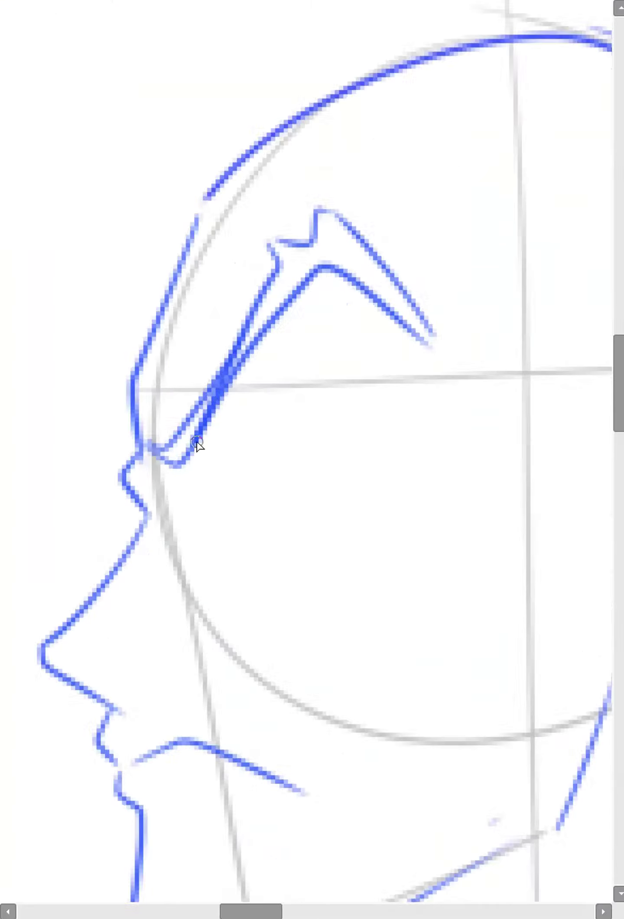
mouse_move(197, 442)
mouse_down()
mouse_move(285, 428)
mouse_move(212, 433)
mouse_move(264, 433)
mouse_move(270, 449)
mouse_move(224, 535)
mouse_move(205, 475)
mouse_up()
drag(224, 529, 226, 531)
key(ctrl+minus)
key(ctrl+minus)
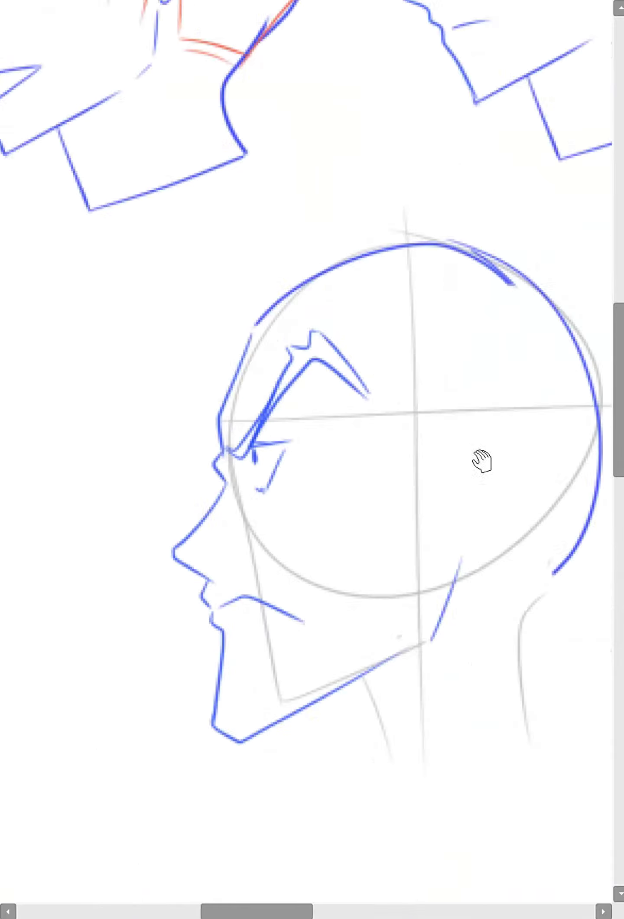
Step: Draw a large ear with inner folds behind the vertical guide line and connect its lobe to the jaw line
key(ctrl+plus)
mouse_move(483, 462)
mouse_down()
mouse_move(353, 432)
mouse_move(425, 433)
mouse_move(388, 540)
mouse_move(331, 587)
mouse_move(332, 553)
mouse_up()
mouse_move(338, 429)
mouse_down()
mouse_move(398, 424)
mouse_move(339, 460)
mouse_move(341, 524)
mouse_move(370, 479)
mouse_up()
key(ctrl+z)
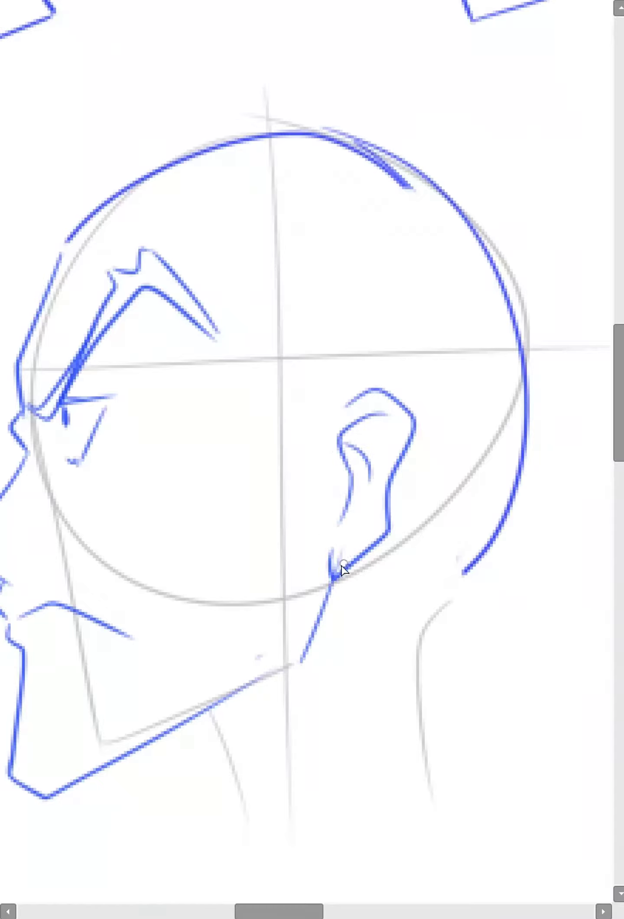
drag(333, 566, 299, 661)
Step: Erase the blue cranium outline around the grey construction circle of the angry head
key(ctrl+minus)
key(ctrl+minus)
key(ctrl+minus)
key(ctrl+plus)
key(space)
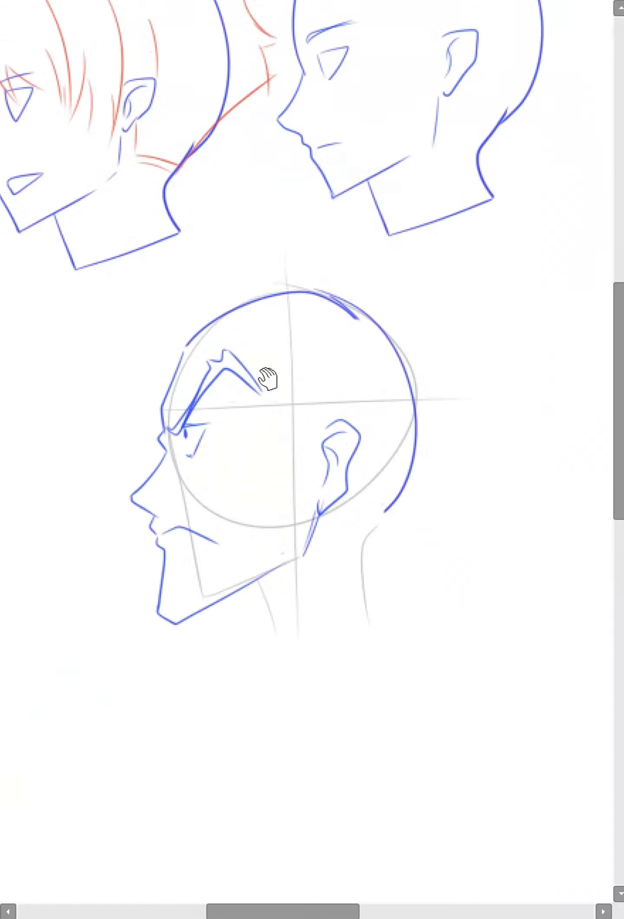
drag(267, 378, 297, 432)
key(e)
mouse_move(230, 390)
mouse_down()
mouse_move(347, 346)
mouse_move(439, 555)
mouse_up()
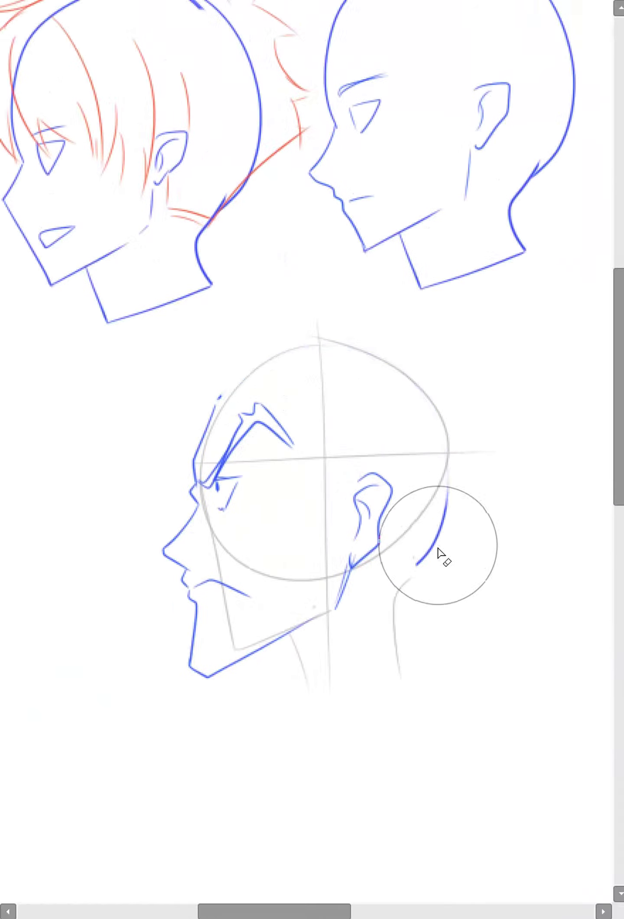
Step: Draw a taller, angular blue cranium beyond the grey circle, with a straight slope from the back down to the nape
key(ctrl+plus)
drag(191, 431, 240, 342)
mouse_move(274, 313)
mouse_down()
mouse_move(497, 349)
mouse_move(544, 551)
mouse_move(538, 581)
mouse_up()
key(ctrl+z)
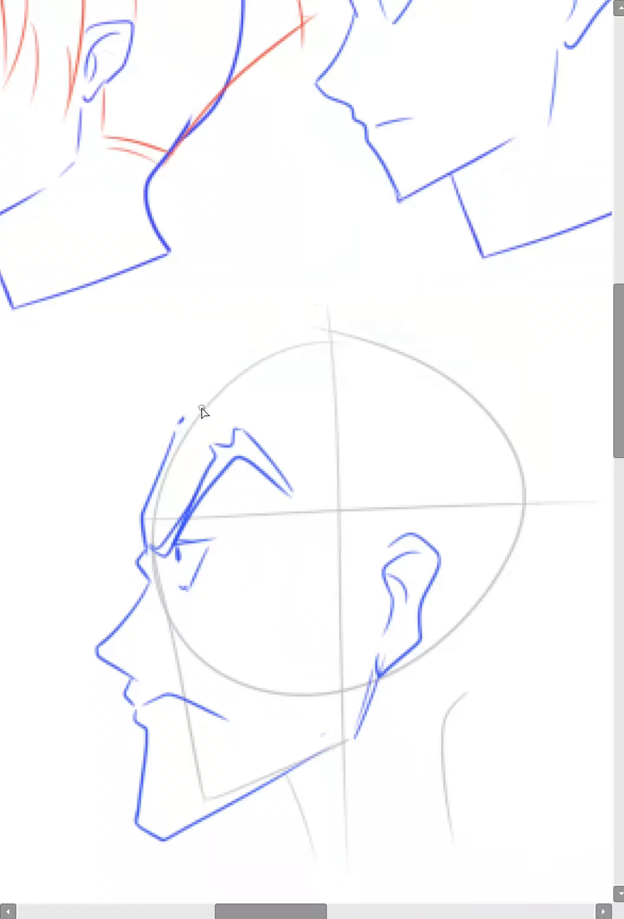
mouse_move(182, 427)
mouse_down()
mouse_move(248, 345)
mouse_move(427, 321)
mouse_move(565, 522)
mouse_move(466, 689)
mouse_up()
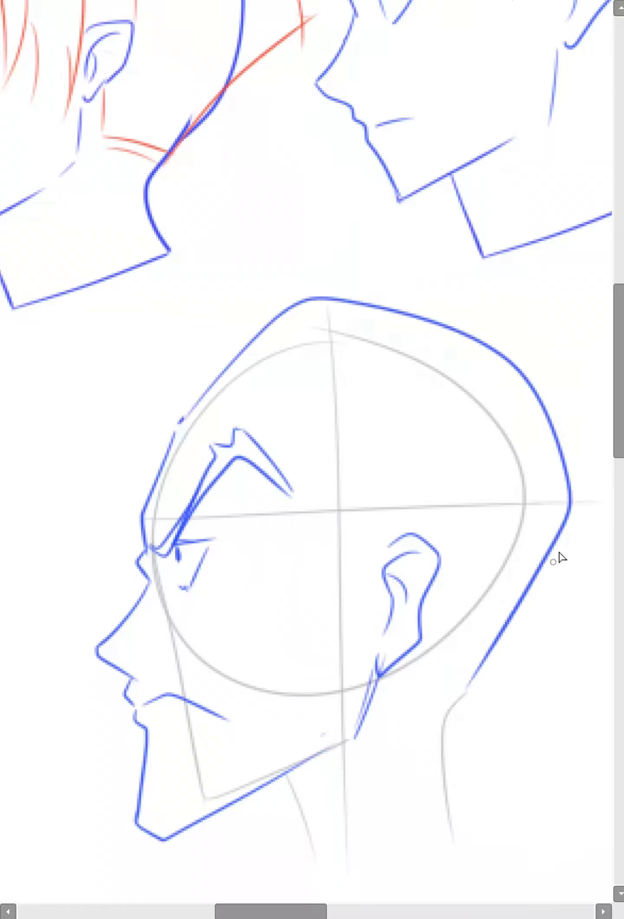
Step: Draw a thick neck with front and nape lines, a diagonal shoulder muscle line and a slanted base line
scroll(415, 563, down, 2)
mouse_move(472, 625)
mouse_down()
mouse_move(433, 757)
mouse_move(444, 784)
mouse_up()
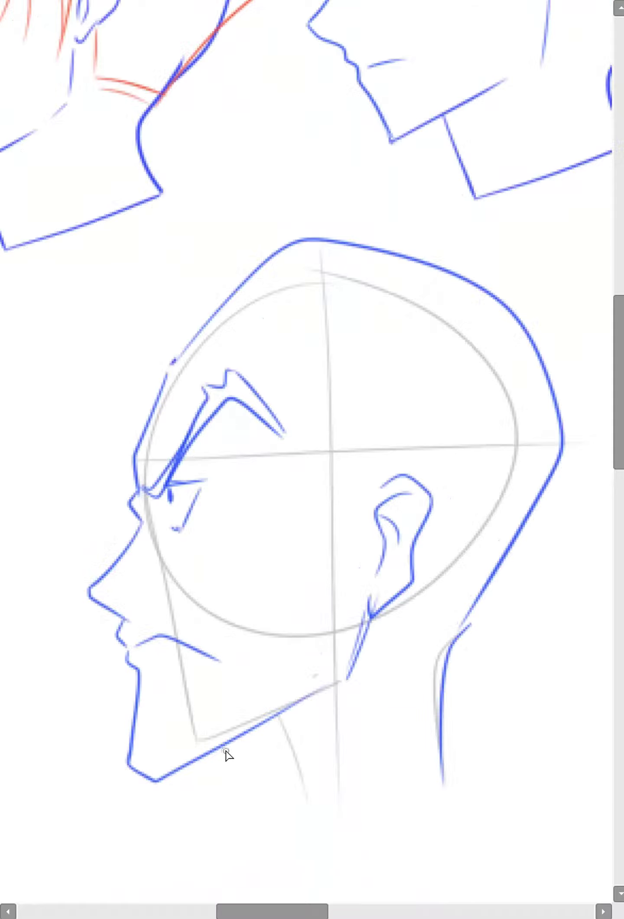
drag(221, 751, 242, 826)
scroll(390, 489, down, 3)
drag(426, 501, 450, 575)
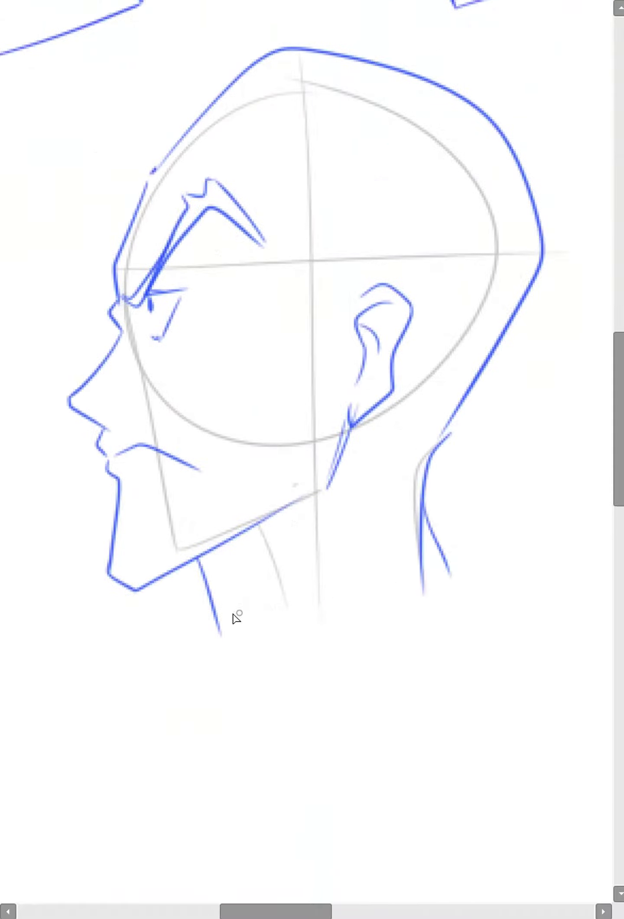
mouse_move(229, 675)
mouse_down()
mouse_move(476, 583)
mouse_move(474, 563)
mouse_up()
key(ctrl+minus)
key(ctrl+minus)
mouse_move(268, 505)
mouse_down()
mouse_move(261, 550)
mouse_move(263, 631)
mouse_move(340, 513)
mouse_up()
key(ctrl+plus)
key(ctrl+plus)
mouse_move(213, 459)
mouse_down()
mouse_move(253, 322)
mouse_move(357, 285)
mouse_move(492, 294)
mouse_move(402, 264)
mouse_move(563, 303)
mouse_up()
drag(560, 303, 481, 313)
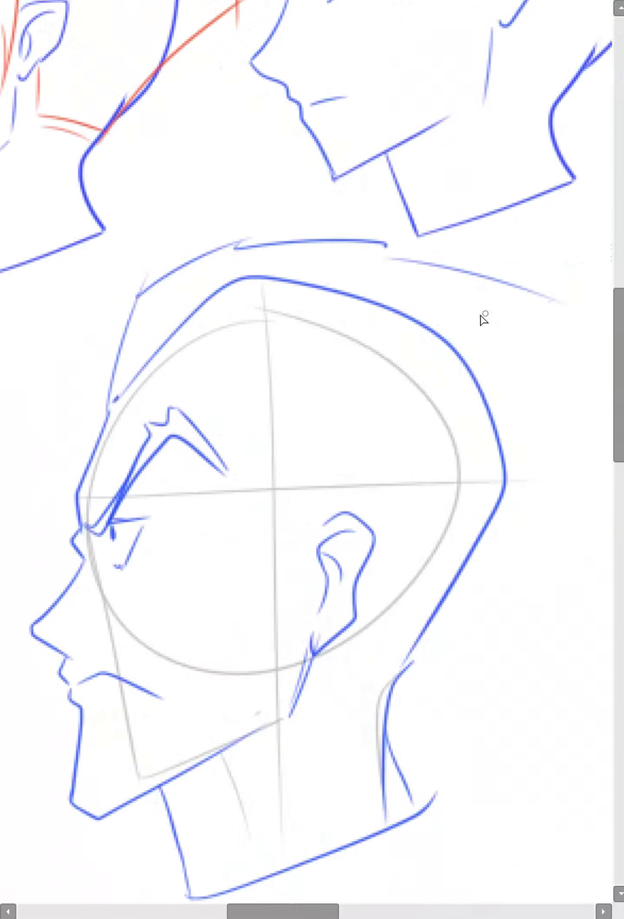
drag(470, 383, 384, 331)
key(ctrl+z)
key(ctrl+z)
key(ctrl+z)
key(ctrl+z)
key(ctrl+z)
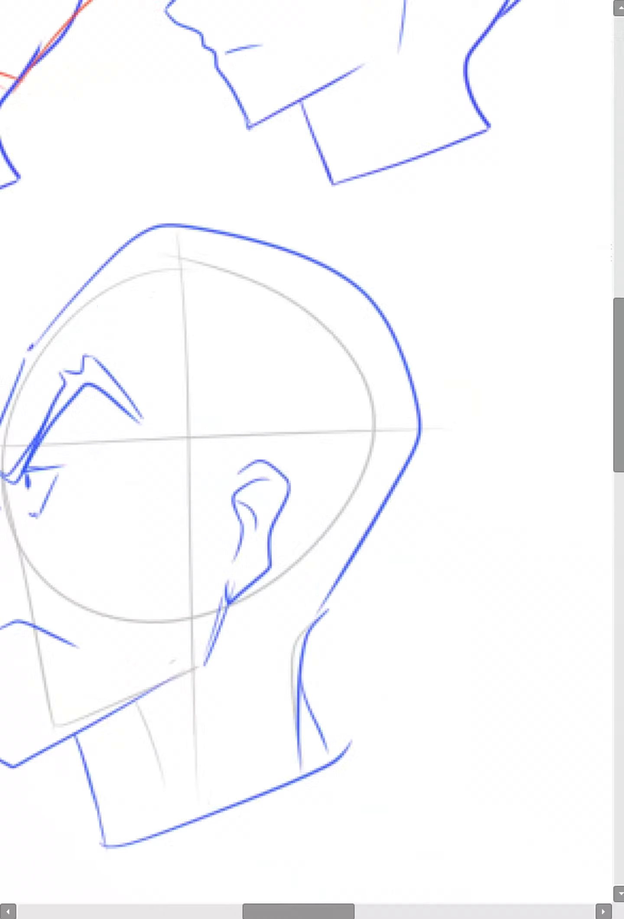
Step: Draw tall swept-back red hair over the angry head, with a jagged forehead hairline and an angular sideburn before the ear
drag(96, 194, 154, 177)
mouse_move(82, 349)
mouse_down()
mouse_move(115, 189)
mouse_move(263, 150)
mouse_move(521, 208)
mouse_move(494, 220)
mouse_up()
mouse_move(79, 363)
mouse_down()
mouse_move(174, 323)
mouse_move(226, 349)
mouse_move(268, 355)
mouse_move(282, 418)
mouse_move(264, 502)
mouse_up()
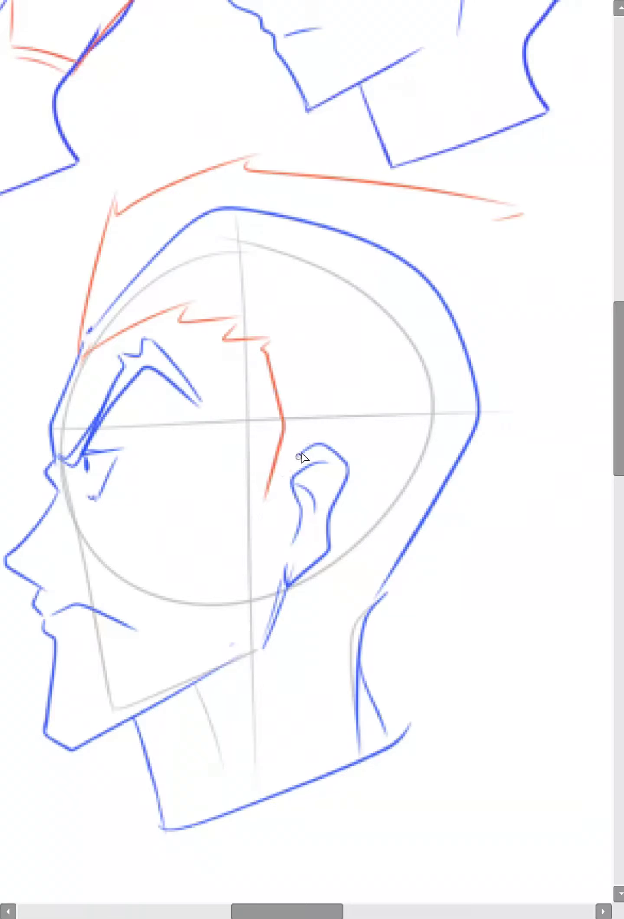
drag(310, 458, 268, 499)
Step: Draw a curved red nape hairline, backward-pointing spikes behind the angry head and short strands across the back of the skull
mouse_move(355, 580)
mouse_down()
mouse_move(309, 532)
mouse_move(325, 568)
mouse_up()
mouse_move(451, 171)
mouse_down()
mouse_move(583, 202)
mouse_move(566, 287)
mouse_move(528, 381)
mouse_move(325, 552)
mouse_up()
drag(322, 356, 413, 328)
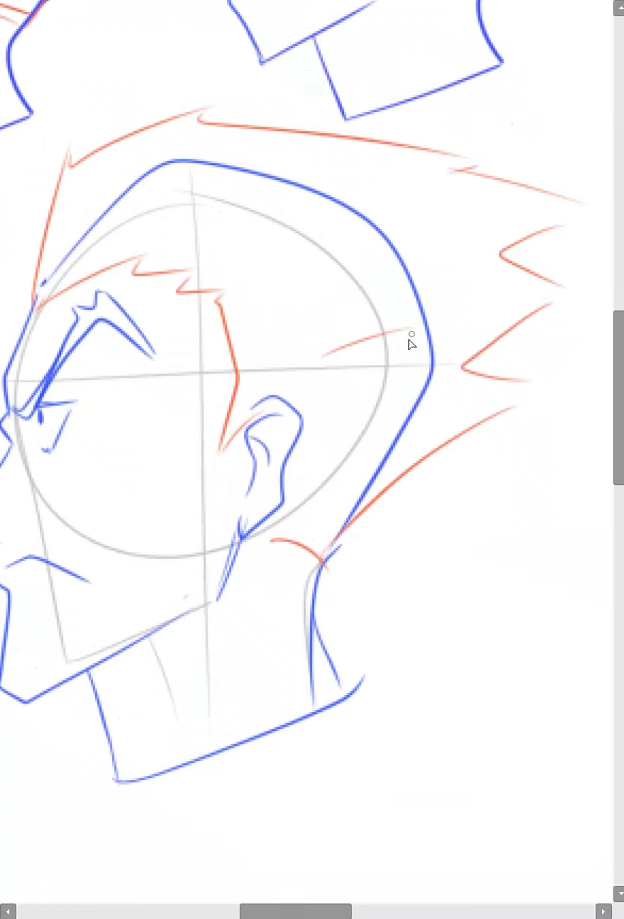
drag(348, 378, 414, 362)
drag(352, 419, 414, 402)
Step: Draw a short, jagged red hairline across the second copied head's forehead and down into a pointed sideburn before the ear
key(ctrl+minus)
mouse_move(317, 454)
mouse_down()
mouse_move(367, 587)
mouse_move(380, 478)
mouse_move(457, 401)
mouse_move(408, 440)
mouse_move(415, 435)
mouse_move(421, 444)
mouse_up()
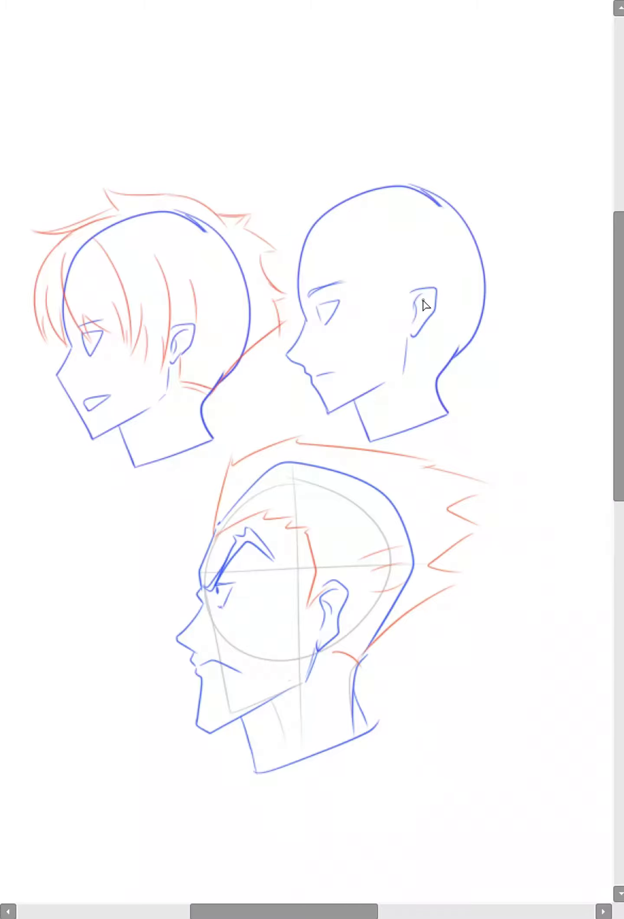
key(ctrl+plus)
key(ctrl+plus)
drag(366, 252, 306, 388)
key(ctrl+plus)
mouse_move(231, 352)
mouse_down()
mouse_move(208, 376)
mouse_move(206, 409)
mouse_up()
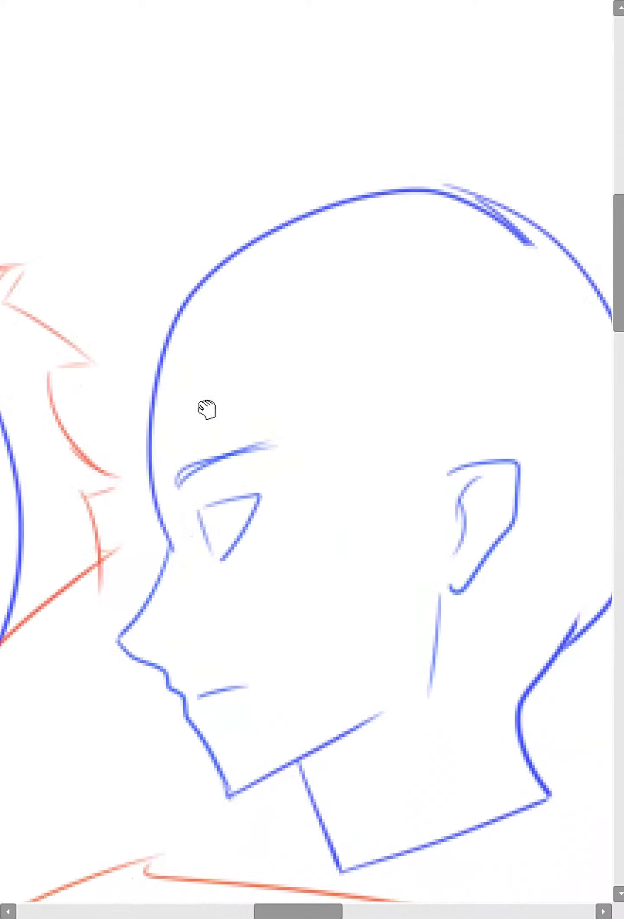
mouse_move(156, 410)
mouse_down()
mouse_move(206, 379)
mouse_move(238, 390)
mouse_move(299, 383)
mouse_up()
key(ctrl+z)
key(ctrl+z)
mouse_move(154, 414)
mouse_down()
mouse_move(207, 382)
mouse_move(267, 382)
mouse_move(316, 400)
mouse_move(350, 447)
mouse_up()
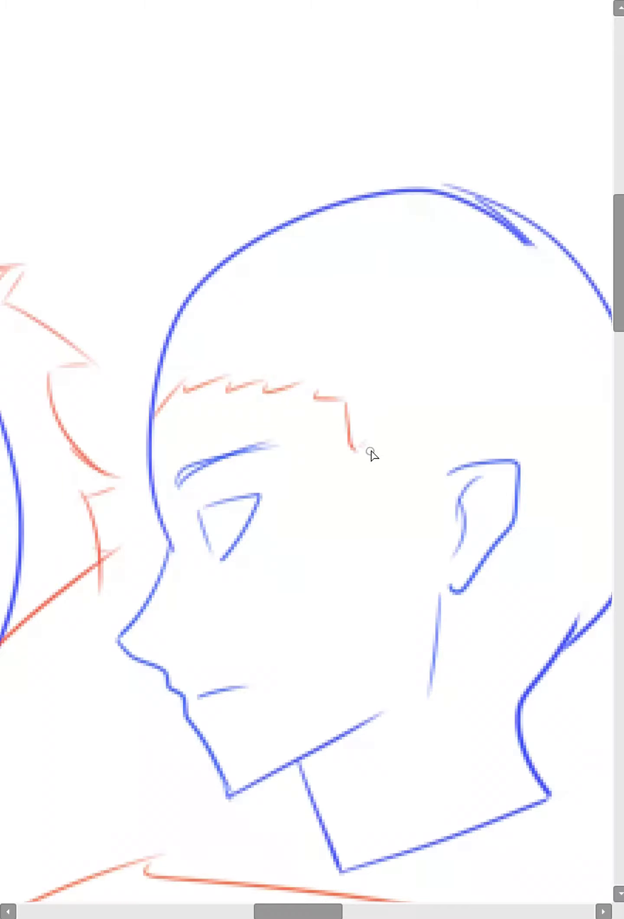
mouse_move(384, 505)
mouse_down()
mouse_move(400, 567)
mouse_move(425, 487)
mouse_up()
Step: Draw a spiky red hair outline over the second copied head's forehead and crown, with small tufts above the hairline
drag(238, 390, 276, 438)
mouse_move(172, 428)
mouse_down()
mouse_move(187, 459)
mouse_move(179, 287)
mouse_move(268, 264)
mouse_up()
mouse_move(236, 392)
mouse_down()
mouse_move(318, 319)
mouse_move(299, 371)
mouse_up()
mouse_move(320, 381)
mouse_down()
mouse_move(363, 343)
mouse_move(340, 398)
mouse_up()
mouse_move(247, 273)
mouse_down()
mouse_move(428, 165)
mouse_move(544, 204)
mouse_up()
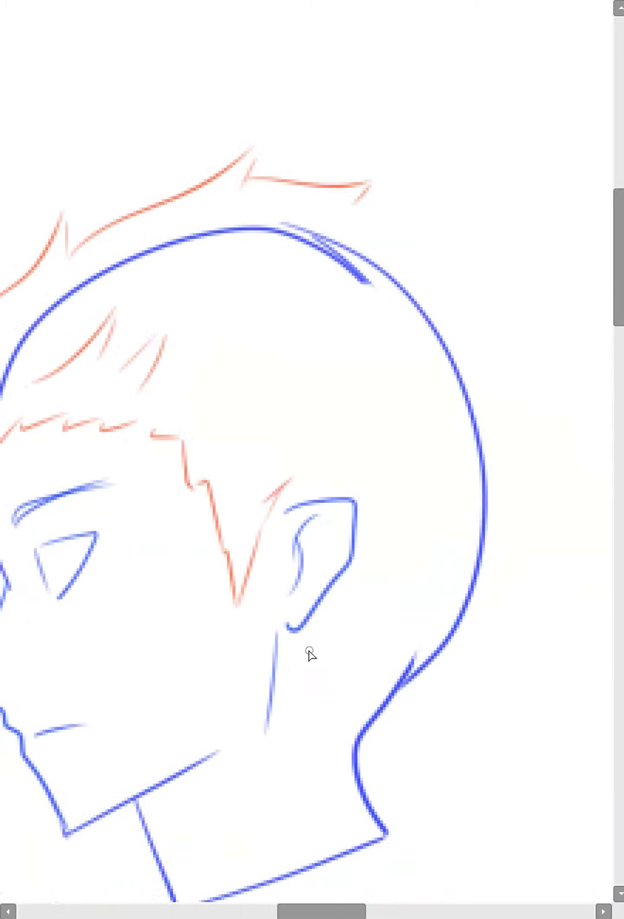
Step: Draw the second copied head's red nape hairline and continue its spiky hair outline around the upper back of the skull
drag(299, 661, 372, 704)
drag(319, 673, 368, 701)
drag(358, 205, 481, 179)
mouse_move(481, 183)
mouse_down()
mouse_move(452, 218)
mouse_move(527, 238)
mouse_up()
key(ctrl+z)
key(ctrl+z)
mouse_move(480, 179)
mouse_down()
mouse_move(429, 243)
mouse_move(514, 320)
mouse_move(498, 310)
mouse_up()
mouse_move(475, 321)
mouse_down()
mouse_move(550, 355)
mouse_move(519, 395)
mouse_up()
Step: Draw the lower back hair spikes down to the nape and add loose strands above and behind the second copied head's ear
drag(410, 679, 446, 654)
drag(524, 583, 444, 656)
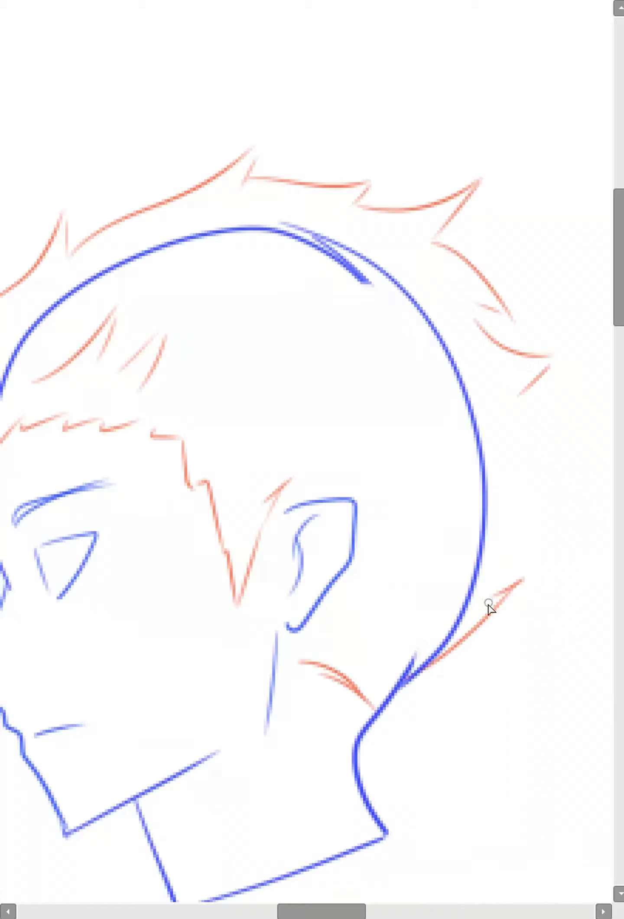
key(ctrl+z)
mouse_move(390, 687)
mouse_down()
mouse_move(460, 628)
mouse_move(579, 451)
mouse_move(522, 493)
mouse_up()
mouse_move(521, 486)
mouse_down()
mouse_move(548, 382)
mouse_move(590, 368)
mouse_up()
drag(579, 362, 515, 399)
mouse_move(263, 425)
mouse_down()
mouse_move(320, 410)
mouse_move(300, 424)
mouse_up()
mouse_move(379, 525)
mouse_down()
mouse_move(425, 472)
mouse_move(389, 570)
mouse_up()
drag(390, 596, 385, 618)
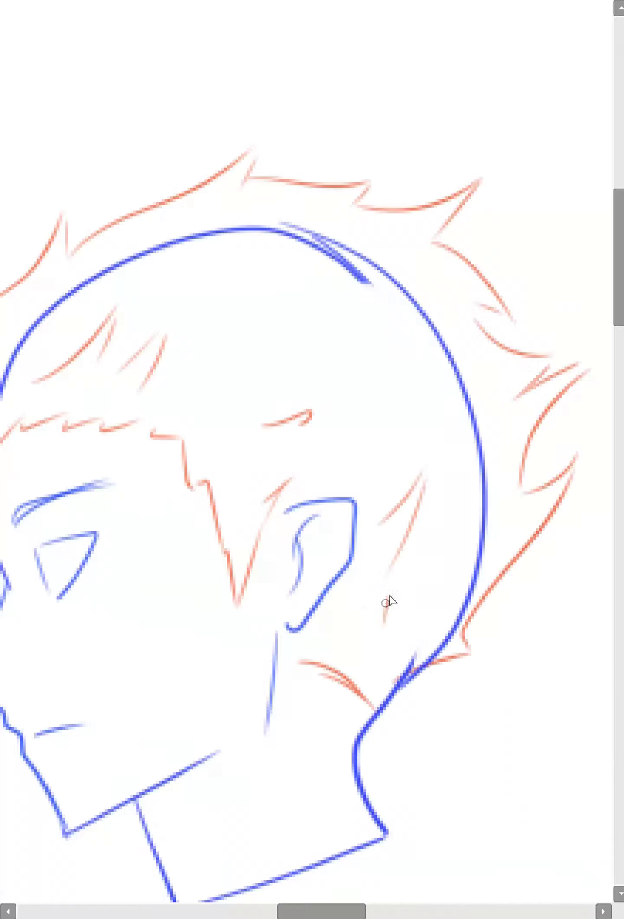
Step: Look over all three head profiles together to compare their face shapes and hair
key(ctrl+minus)
key(ctrl+minus)
mouse_move(335, 504)
mouse_down()
mouse_move(445, 471)
mouse_move(388, 484)
mouse_up()
key(ctrl+minus)
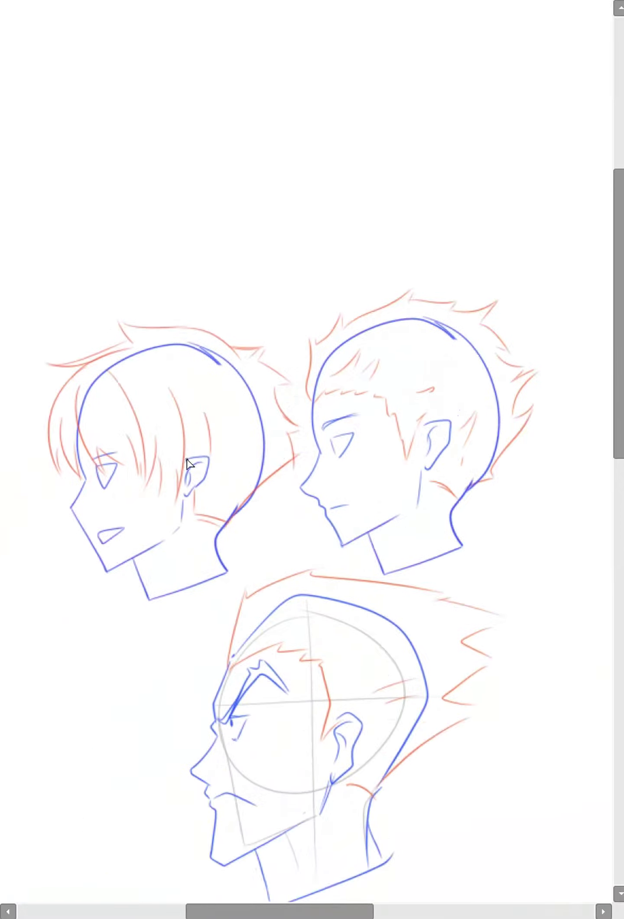
drag(404, 501, 381, 431)
key(ctrl+plus)
key(ctrl+minus)
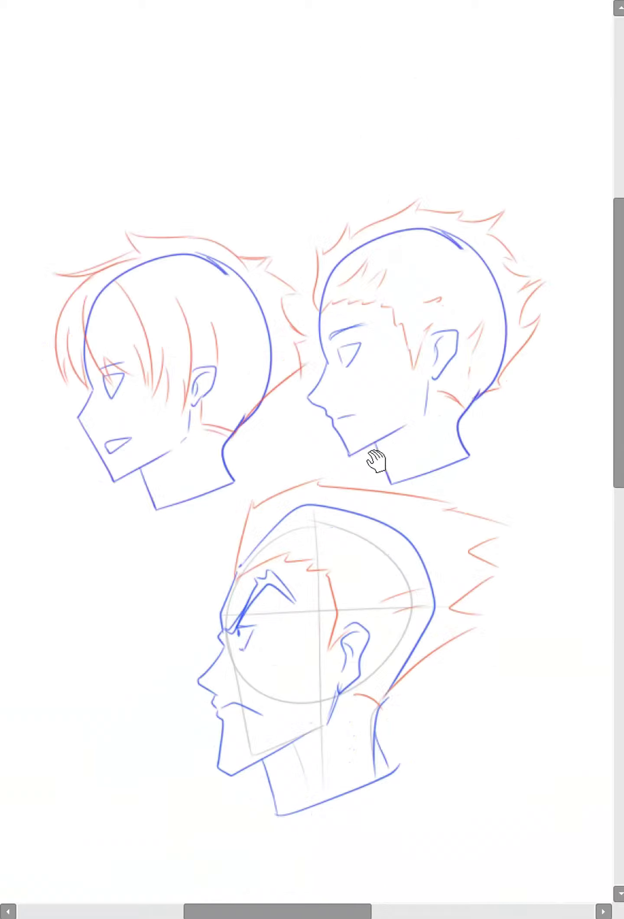